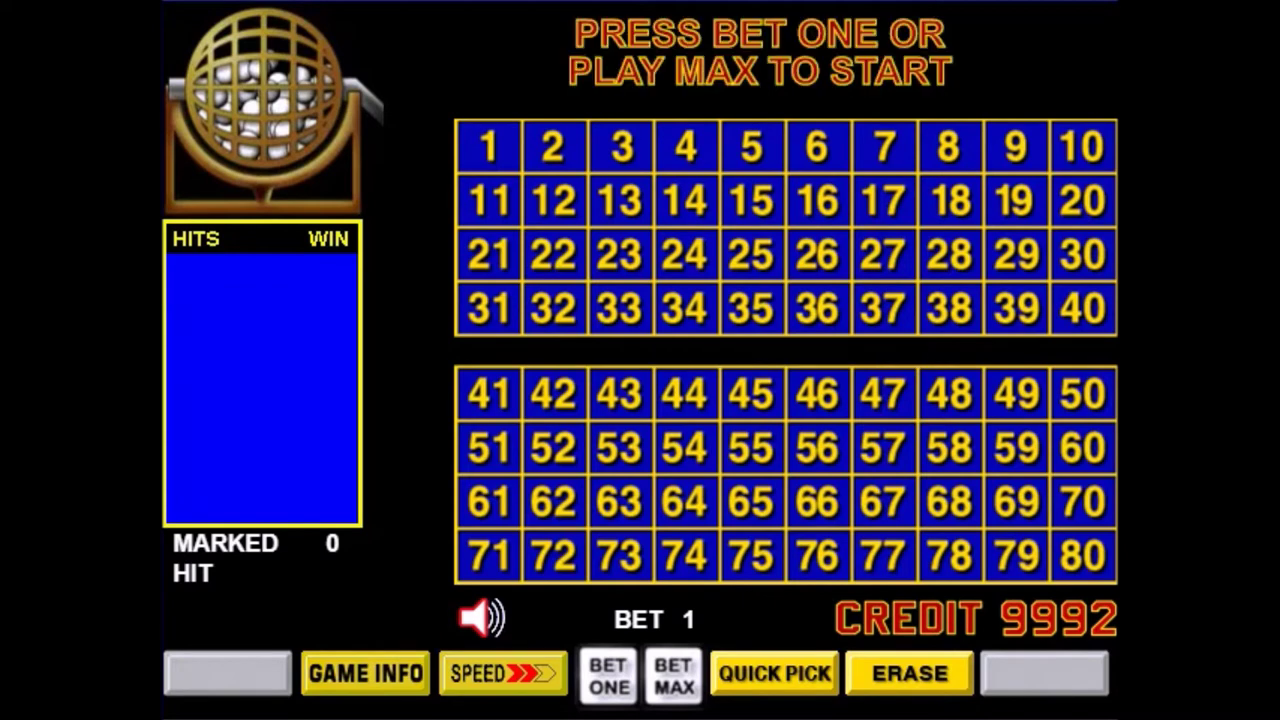
Mark spots 64, 56, 25, 17 and 49 on the keno card
left_click(685, 501)
left_click(817, 447)
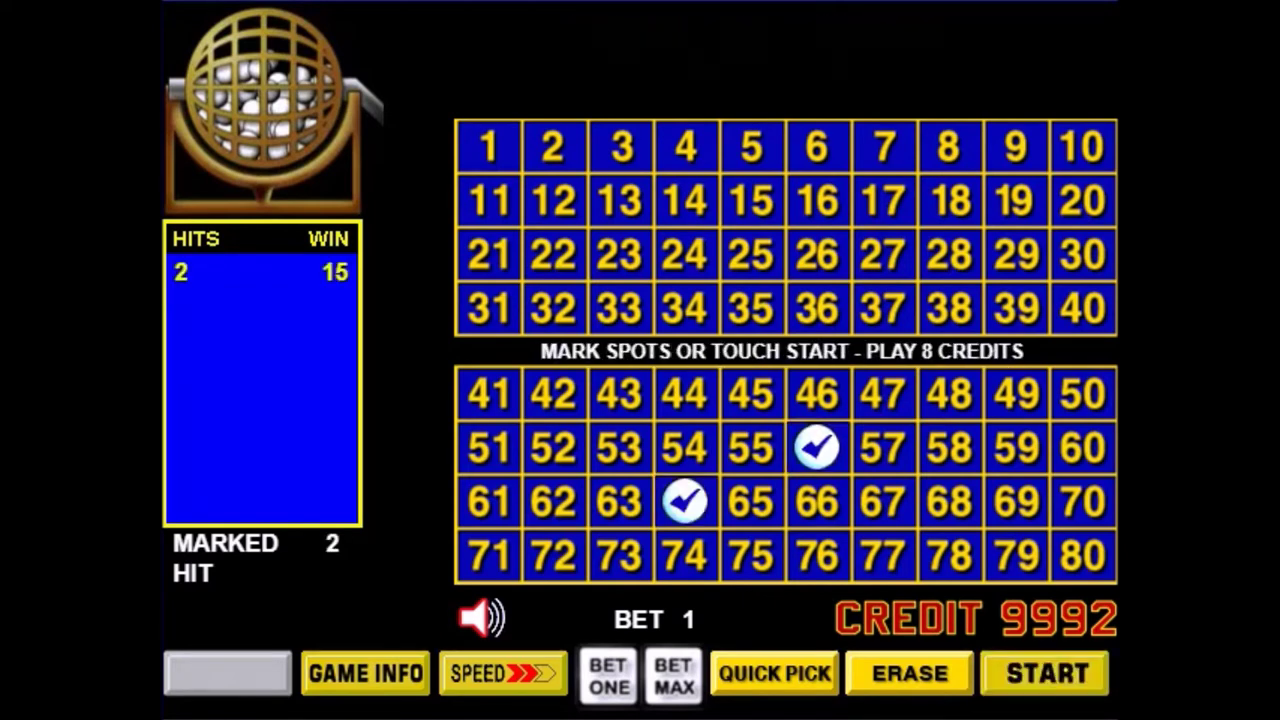
left_click(751, 254)
left_click(883, 200)
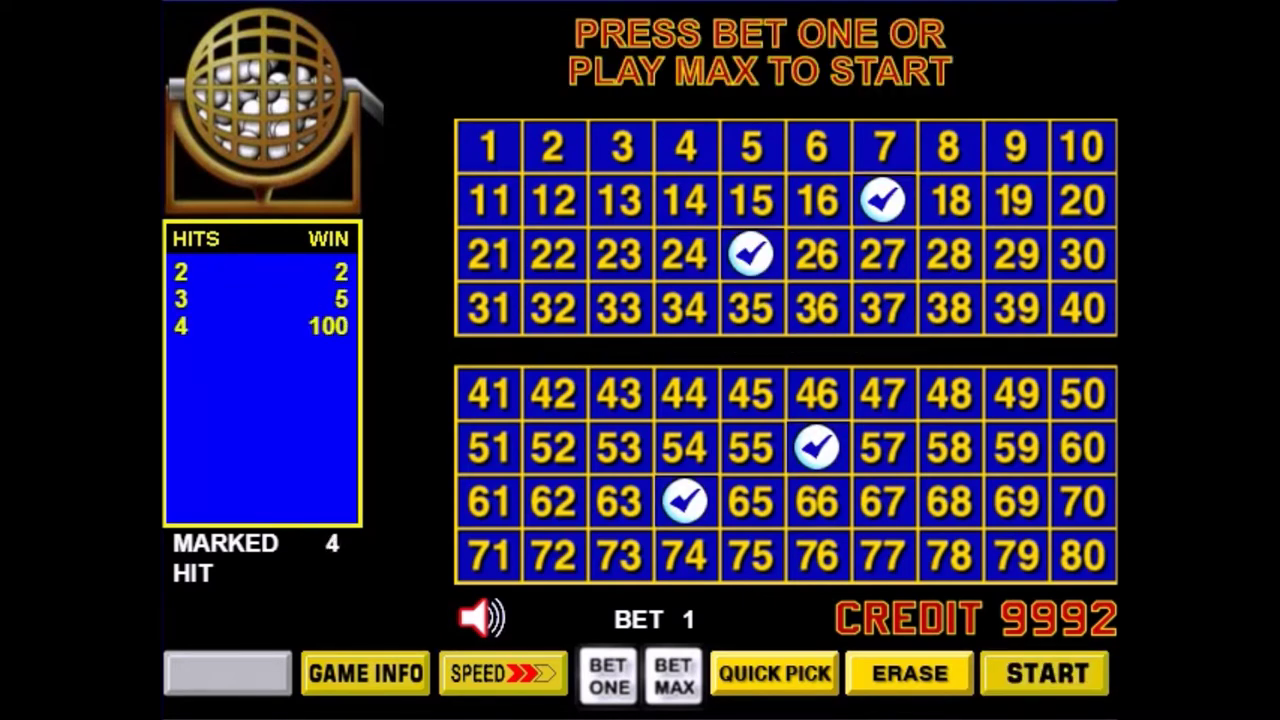
left_click(1015, 393)
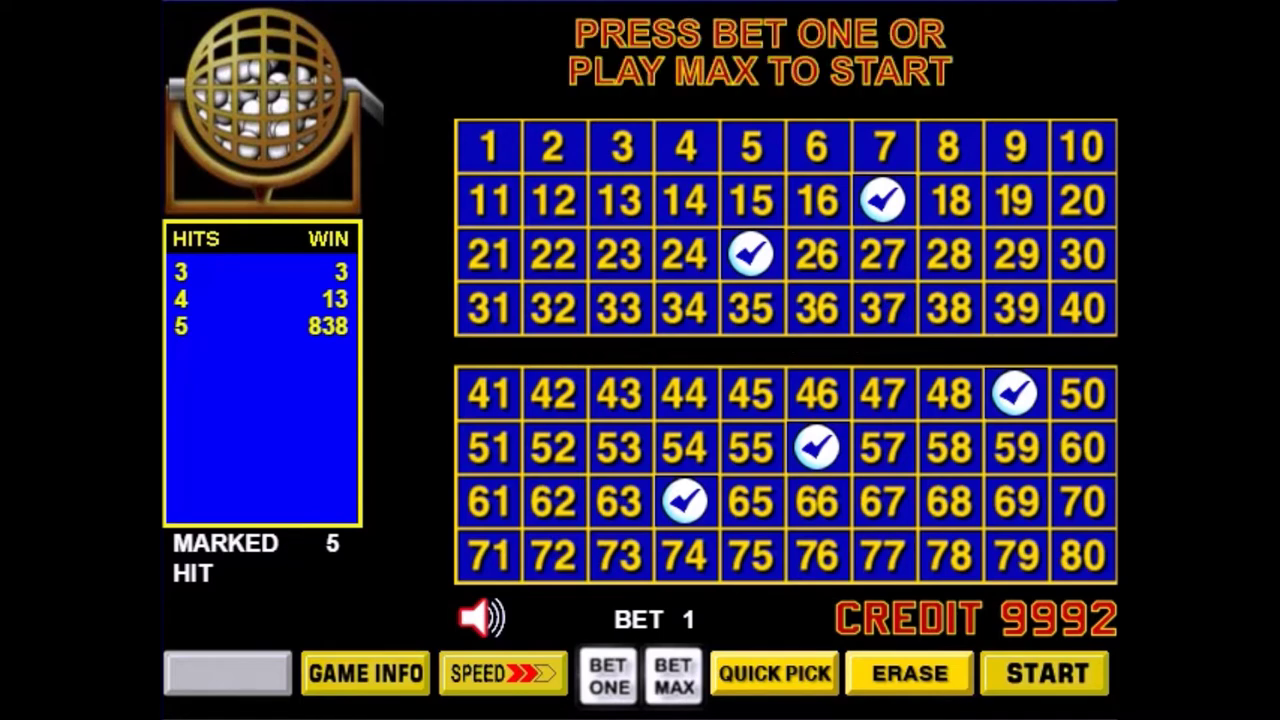
Draw a round on the five marked spots, then launch the next round
key("space")
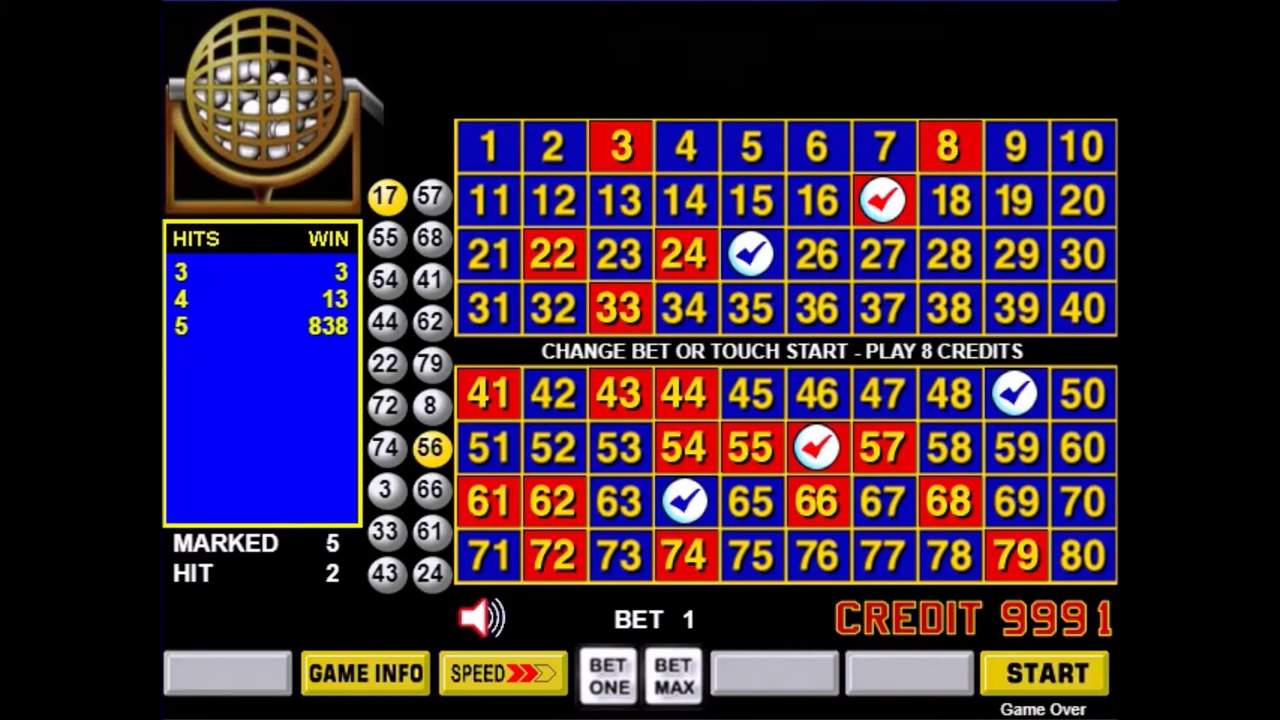
key("Return")
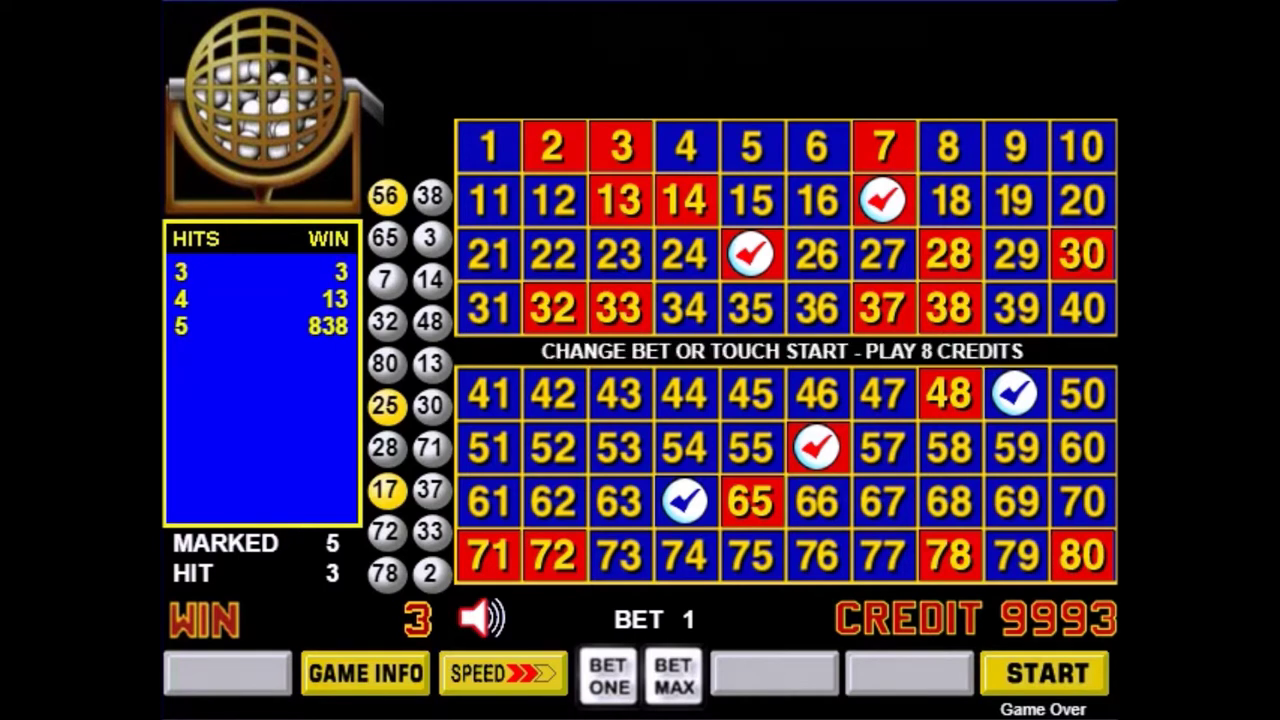
After the 3-hit round pays 3 credits, start another one-credit round
key("Return")
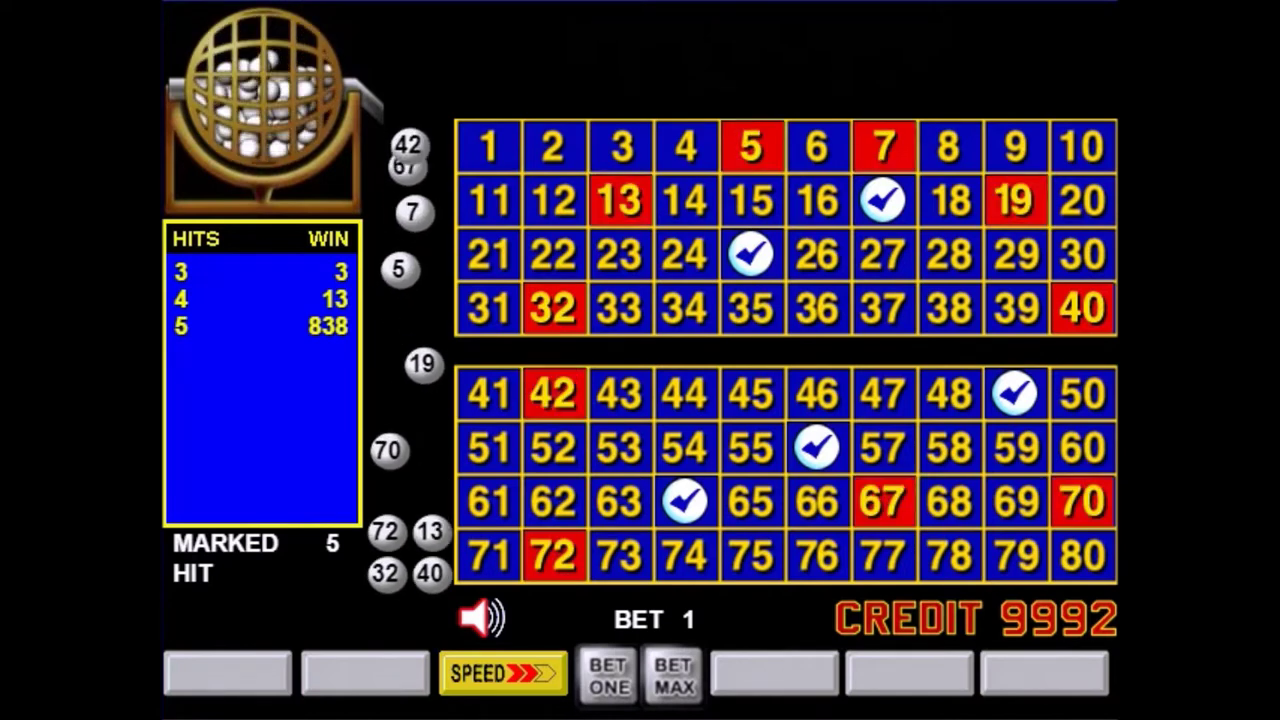
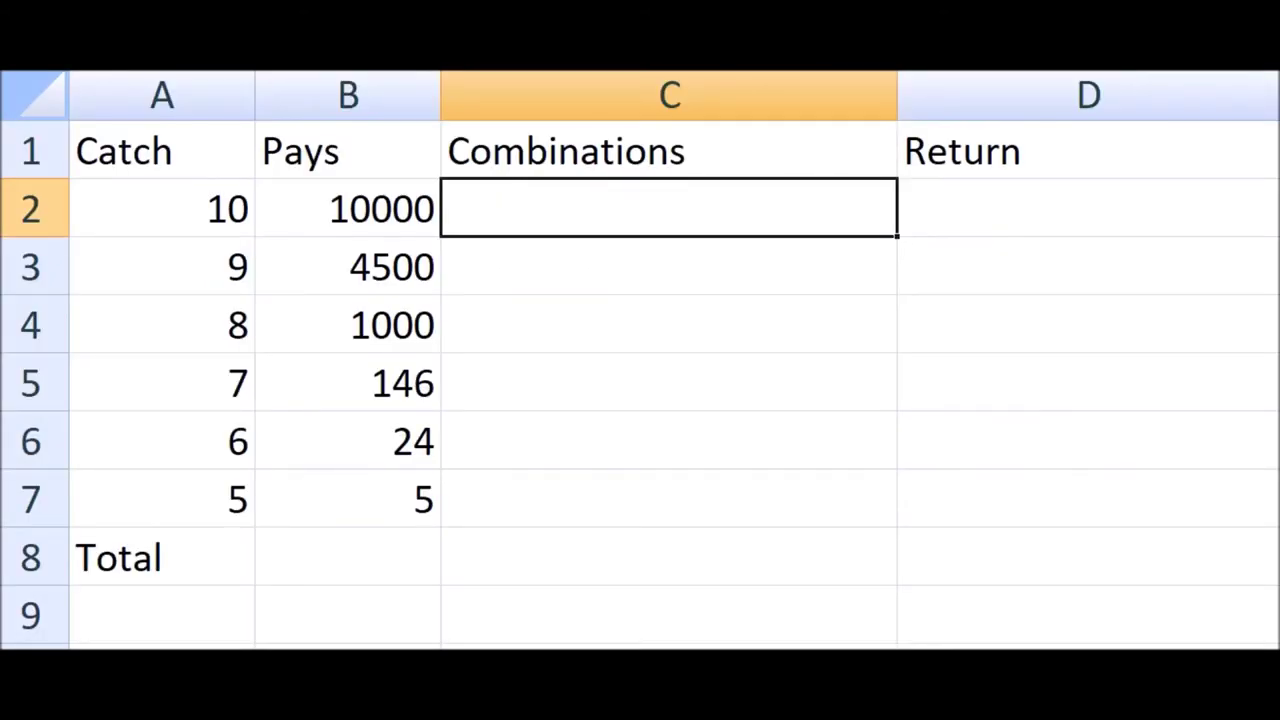
Enter =COMBIN(20,10) in C2, giving 184,756 combinations for catching 10
type("=")
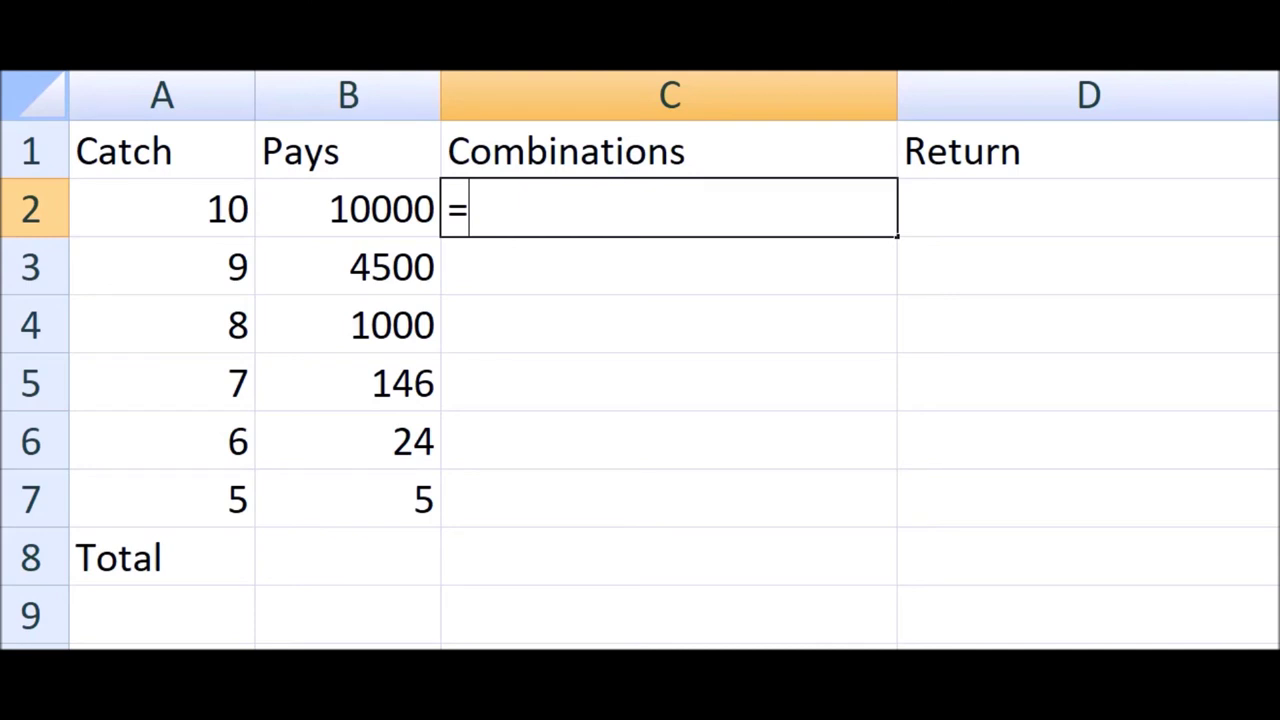
type("com")
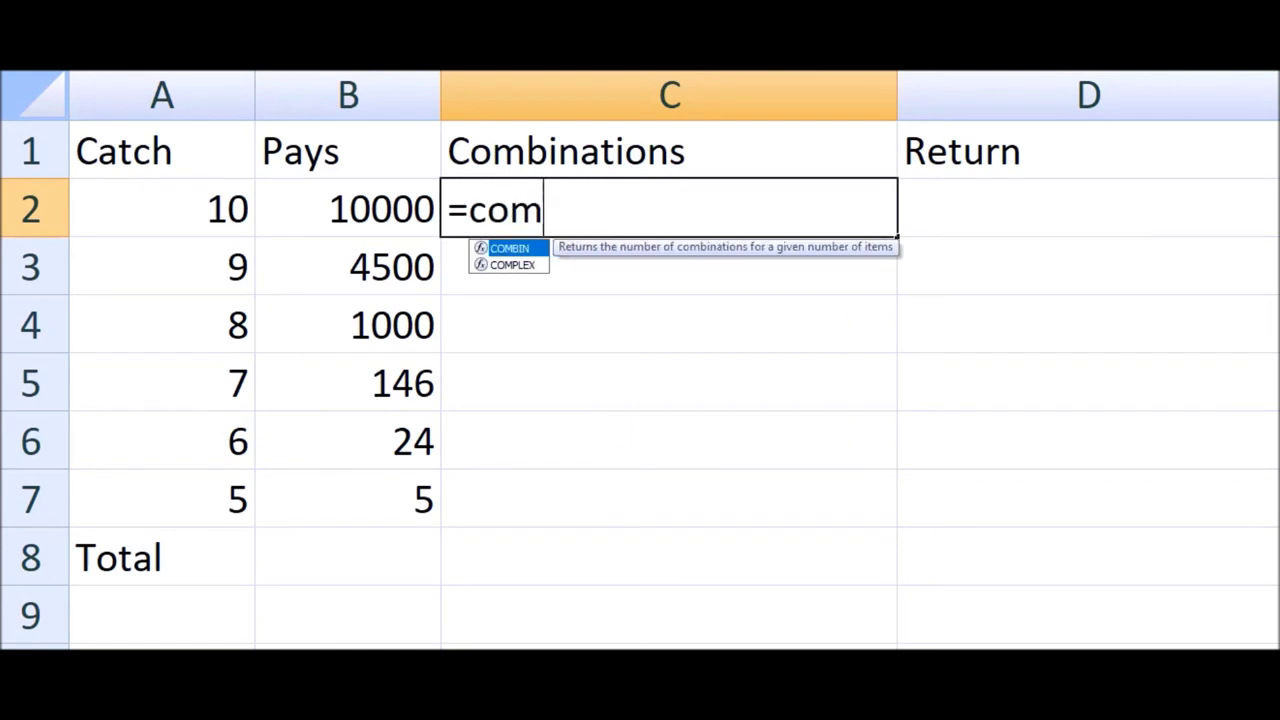
type("bin(60")
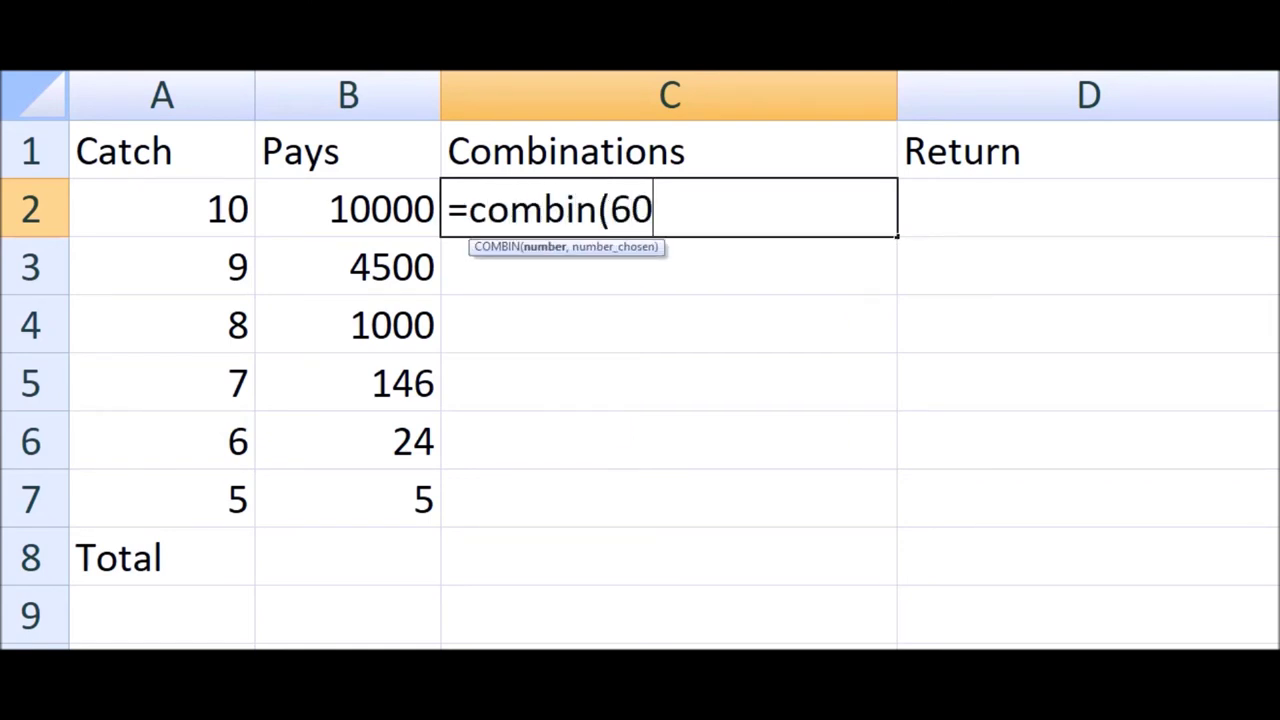
key("BackSpace")
key("BackSpace")
type("20,")
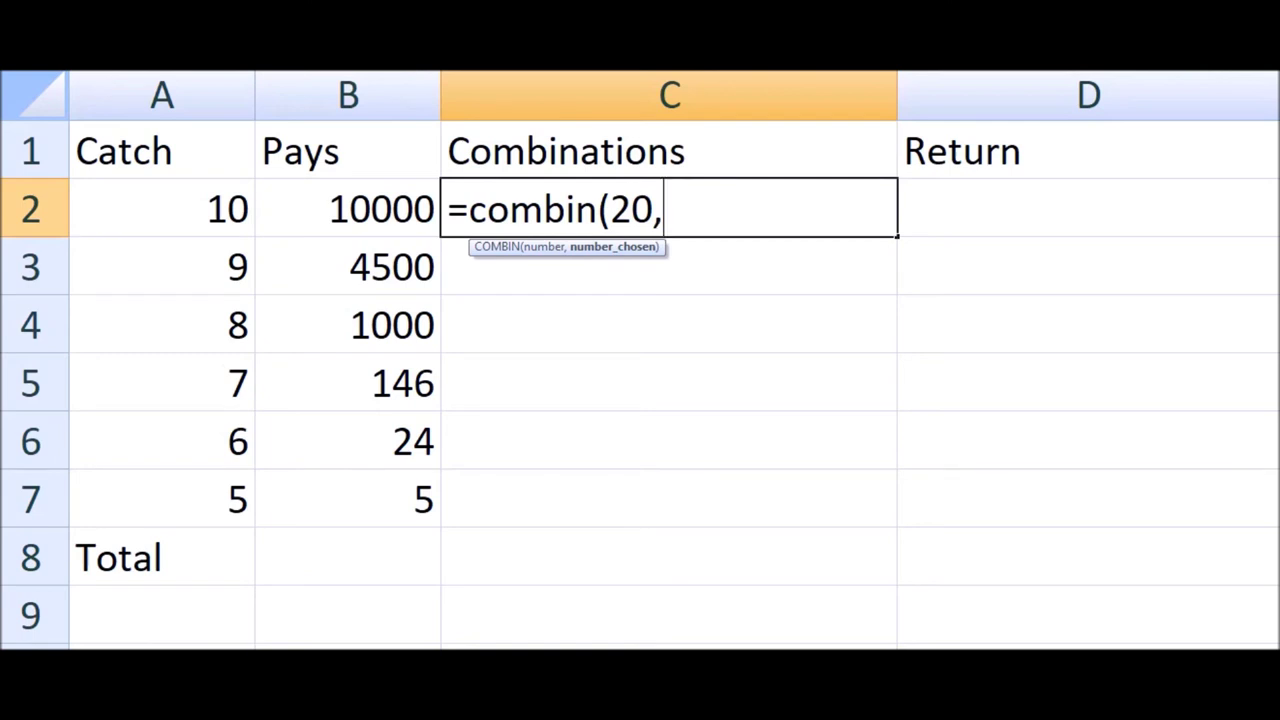
type("10)")
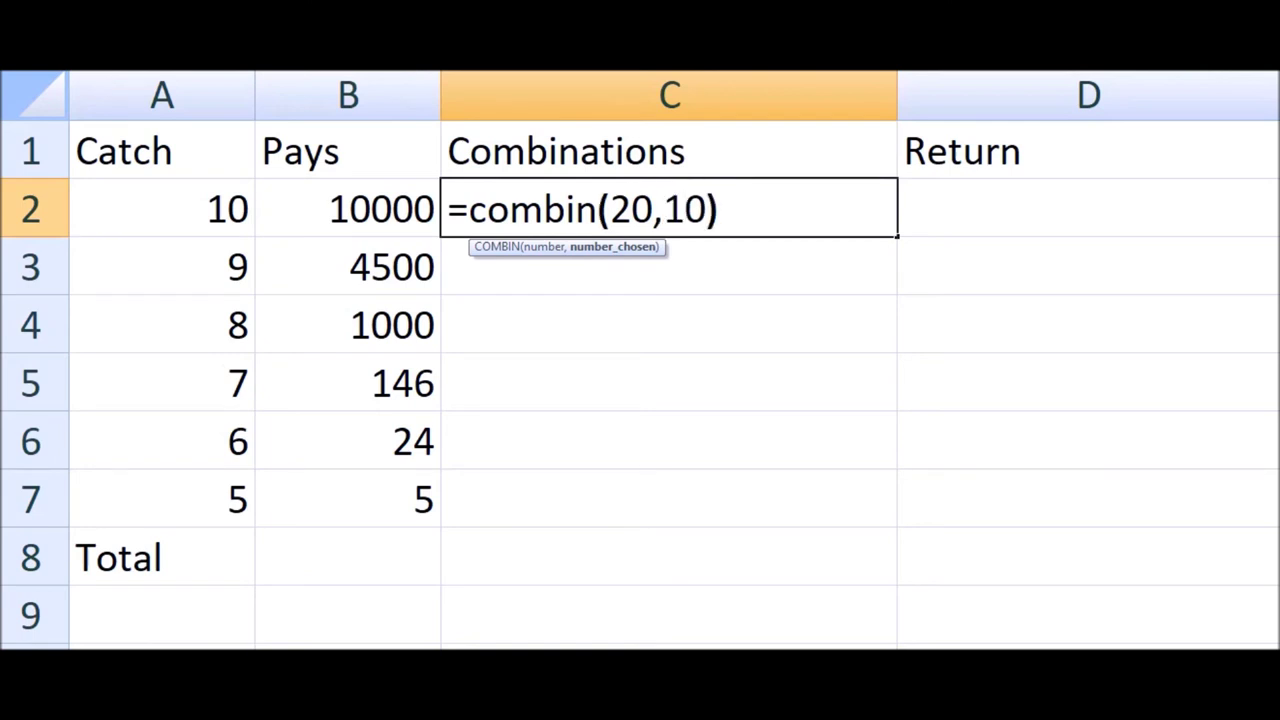
key("Return")
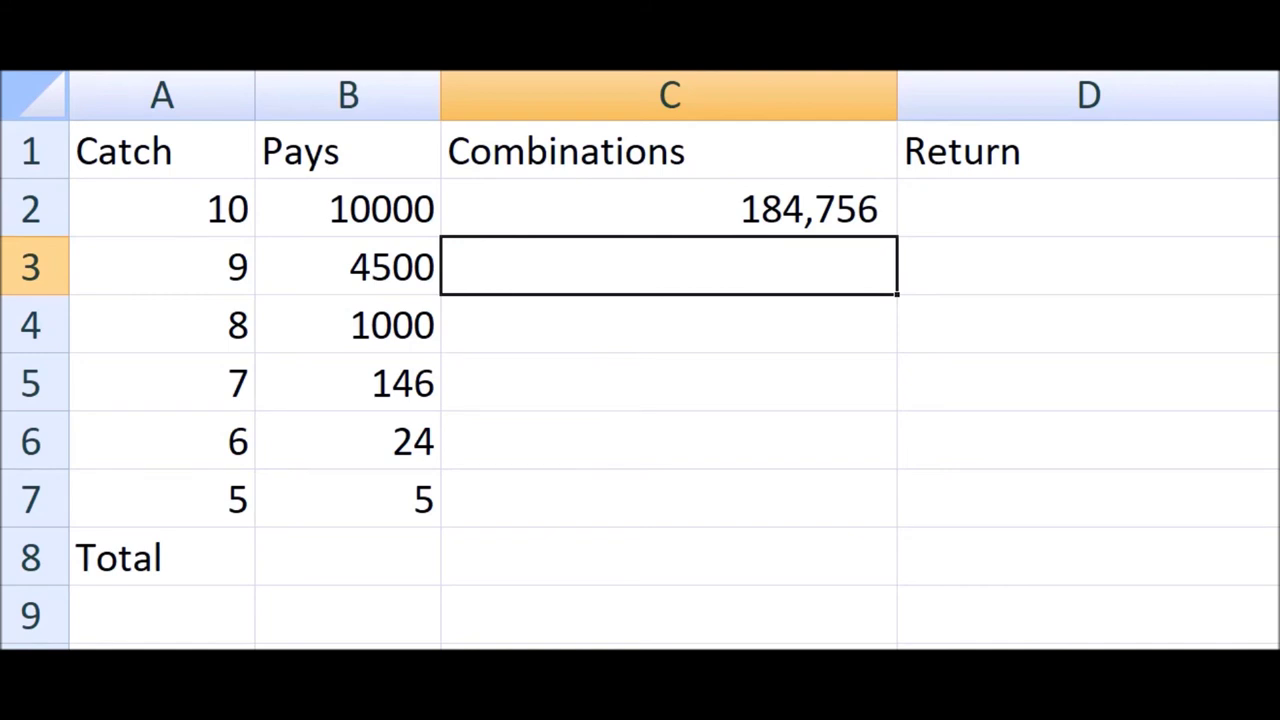
Enter =COMBIN(20,9)*60 in C3, giving 10,077,600 combinations for catching 9
type("=")
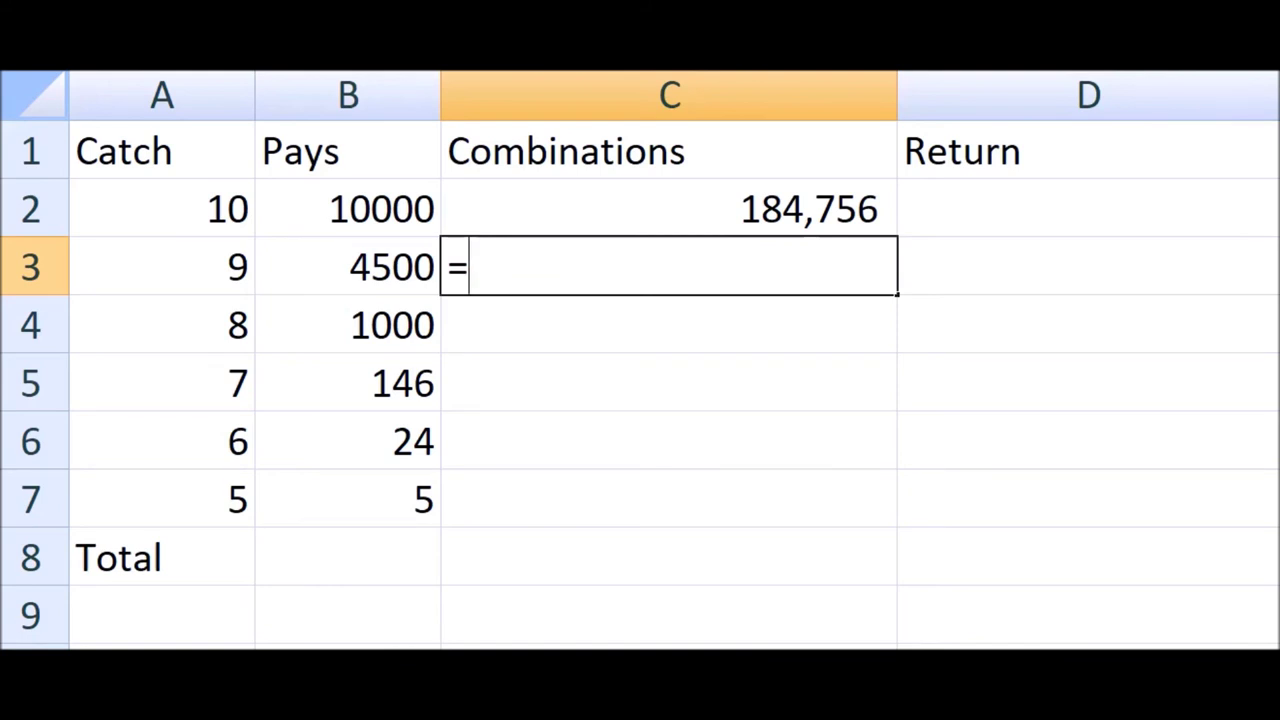
type("combin(")
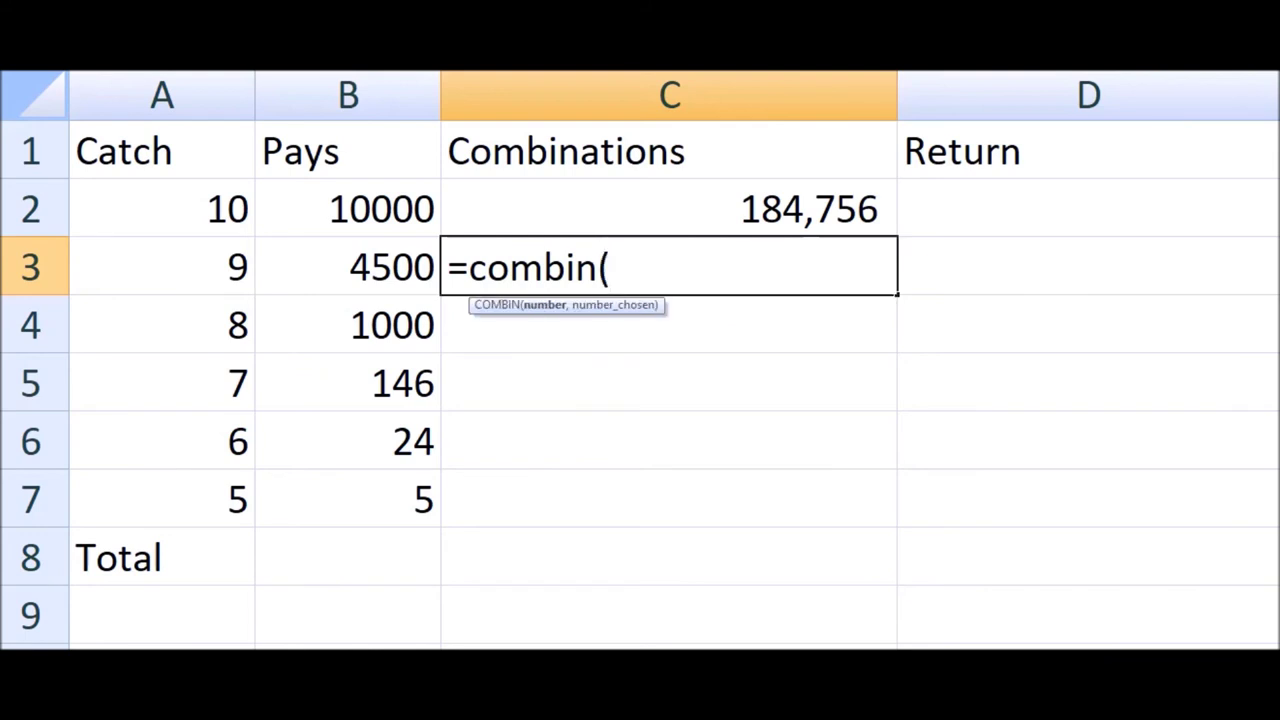
type("20,9")
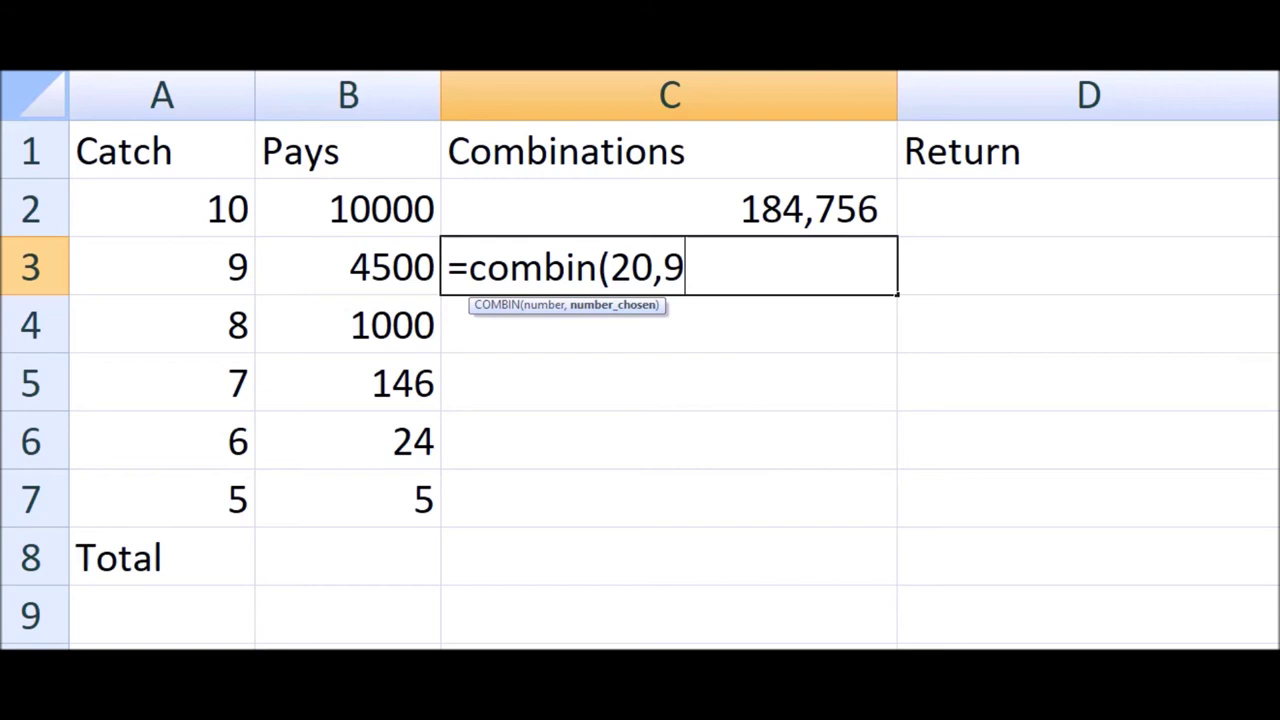
type("*")
key("BackSpace")
type(")*60")
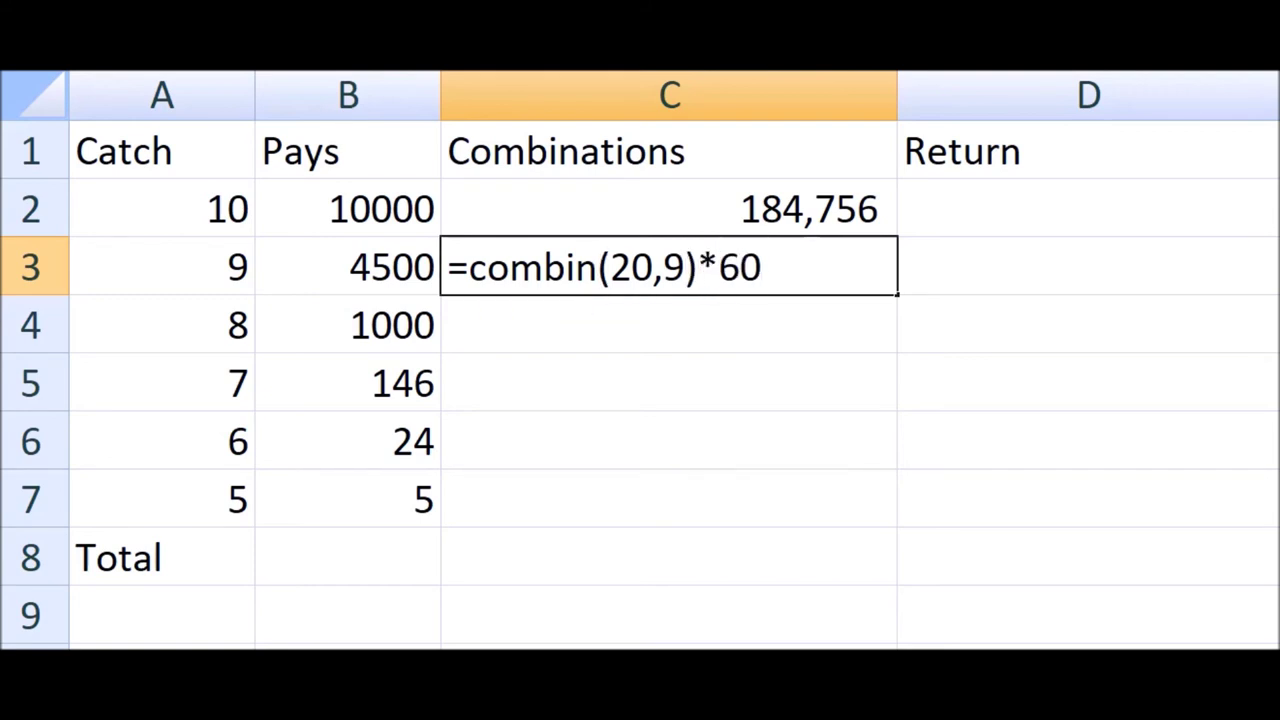
key("Return")
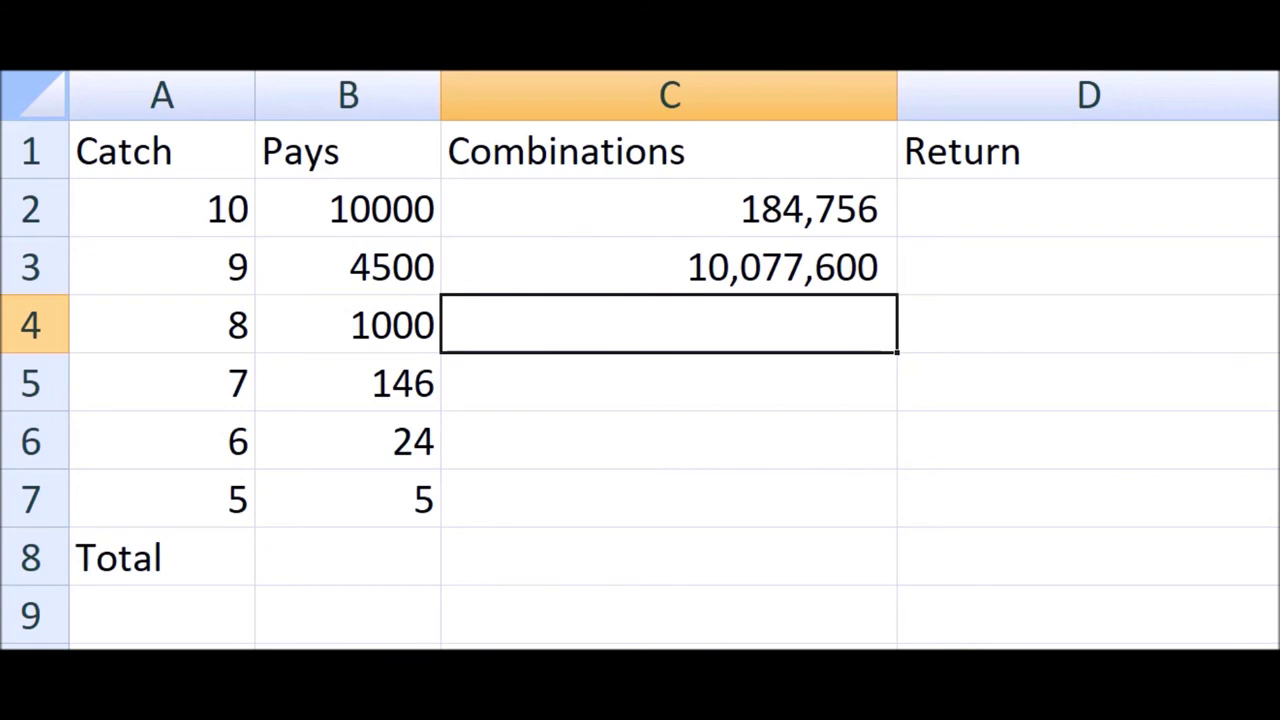
Enter the general formula =COMBIN(20,A4)*COMBIN(60,10-A4) in C4 for catching 8
type("=")
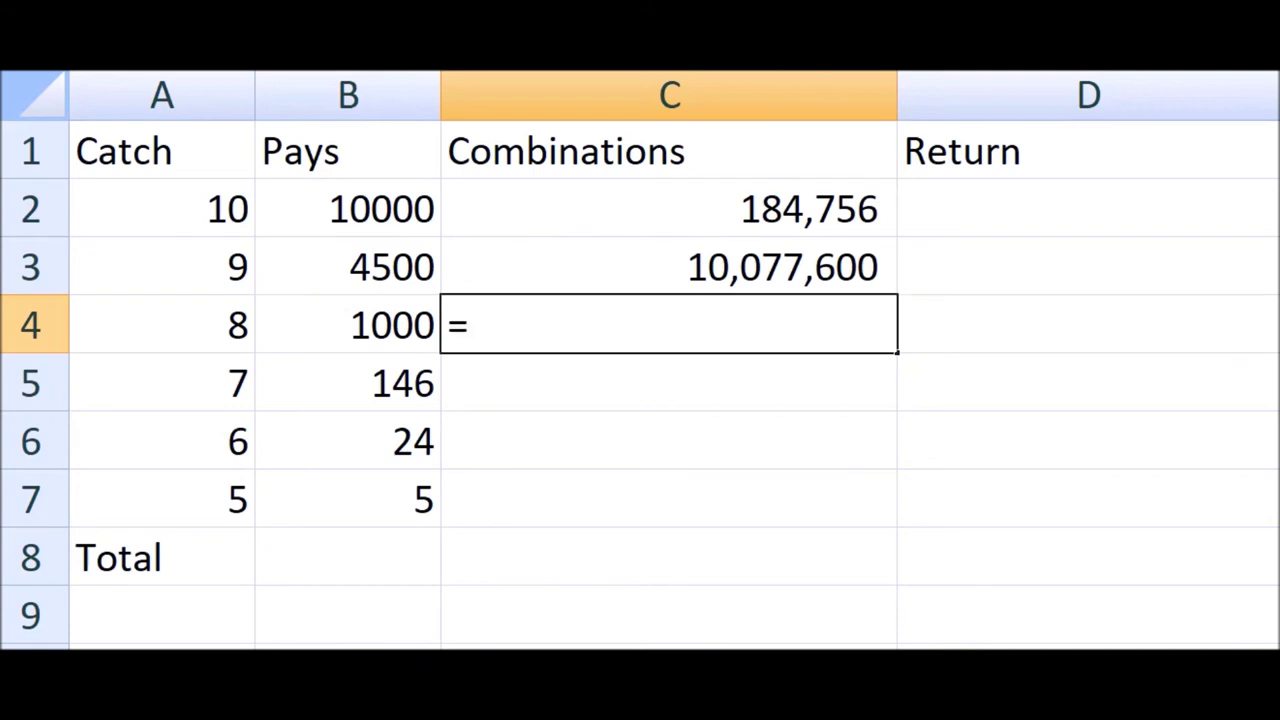
type("combin(")
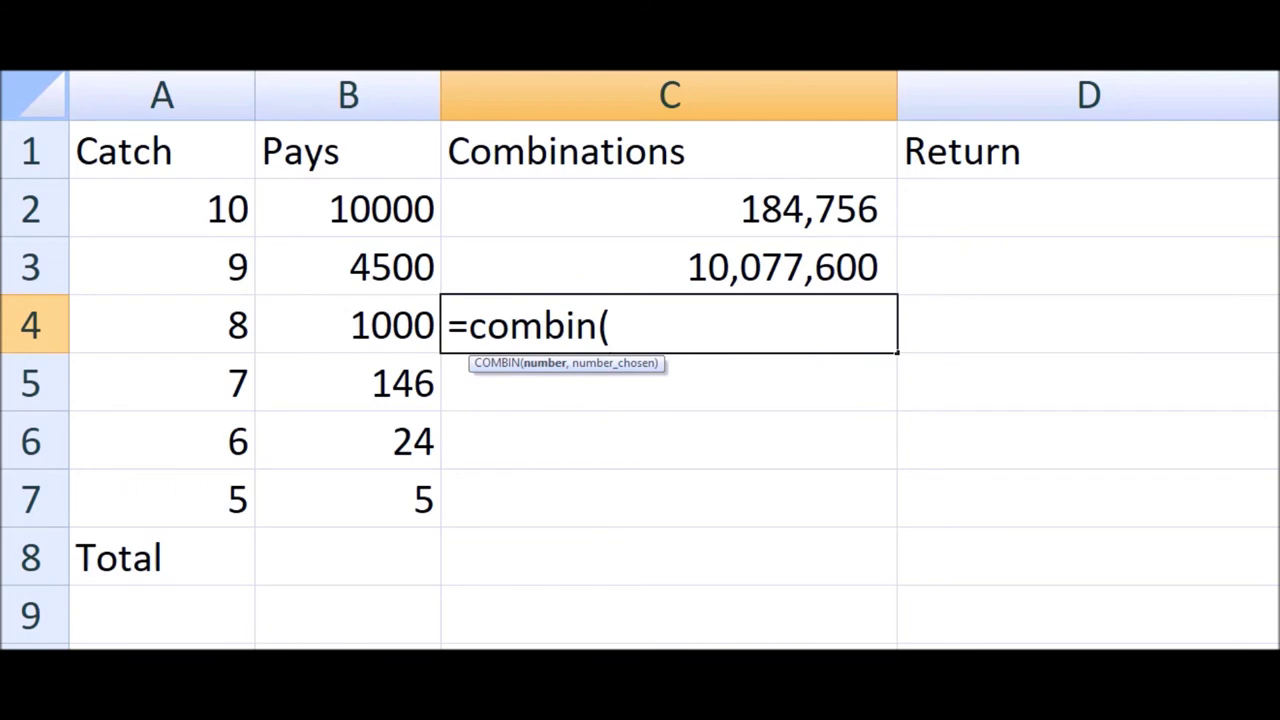
type("20,")
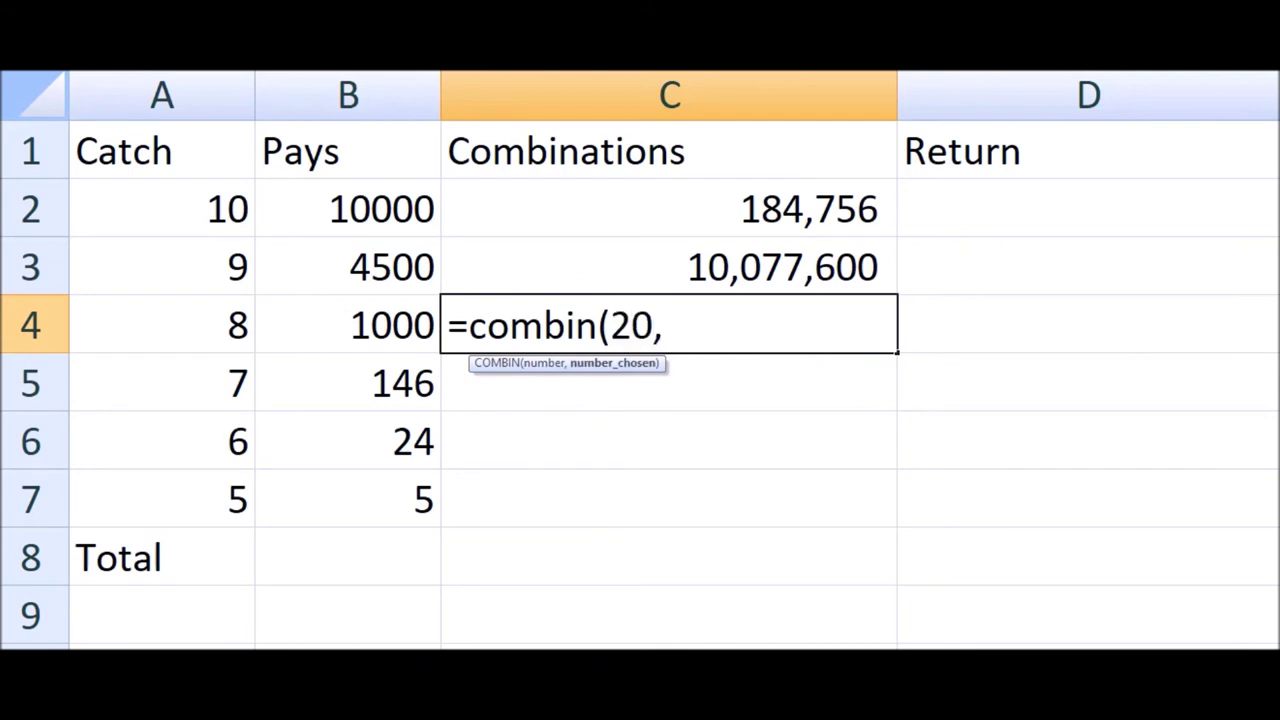
left_click(162, 325)
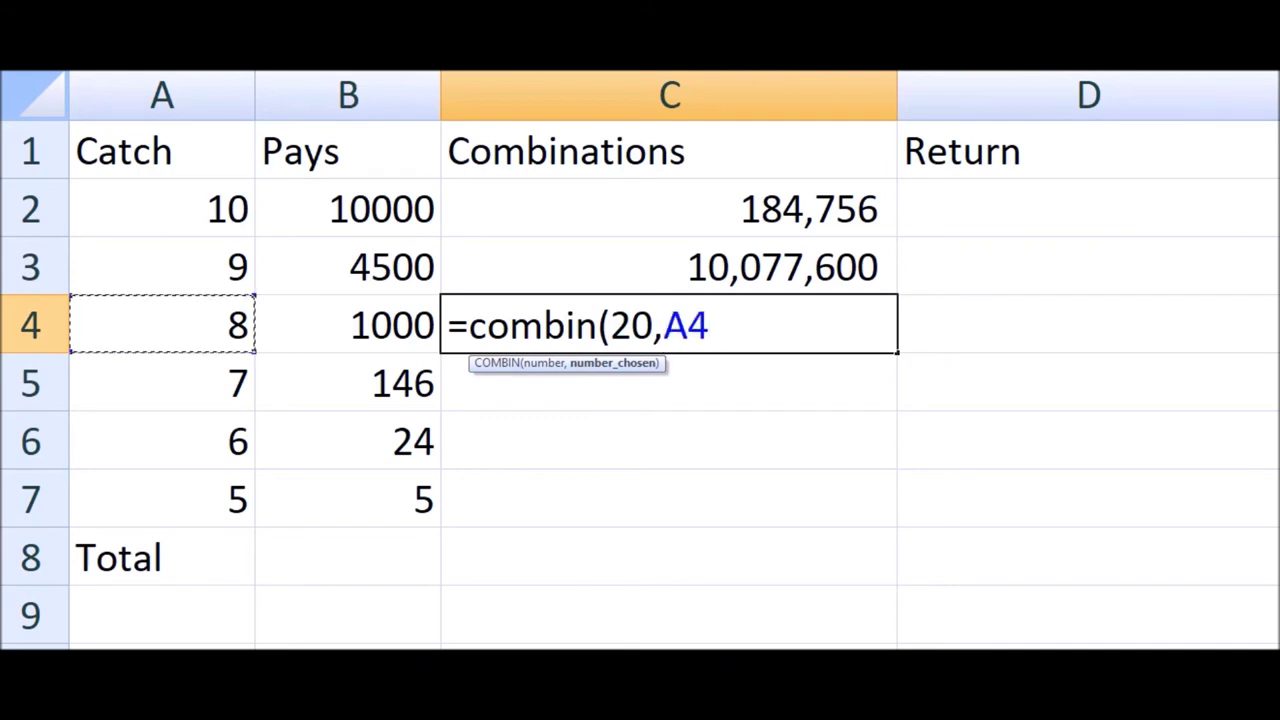
type(")*")
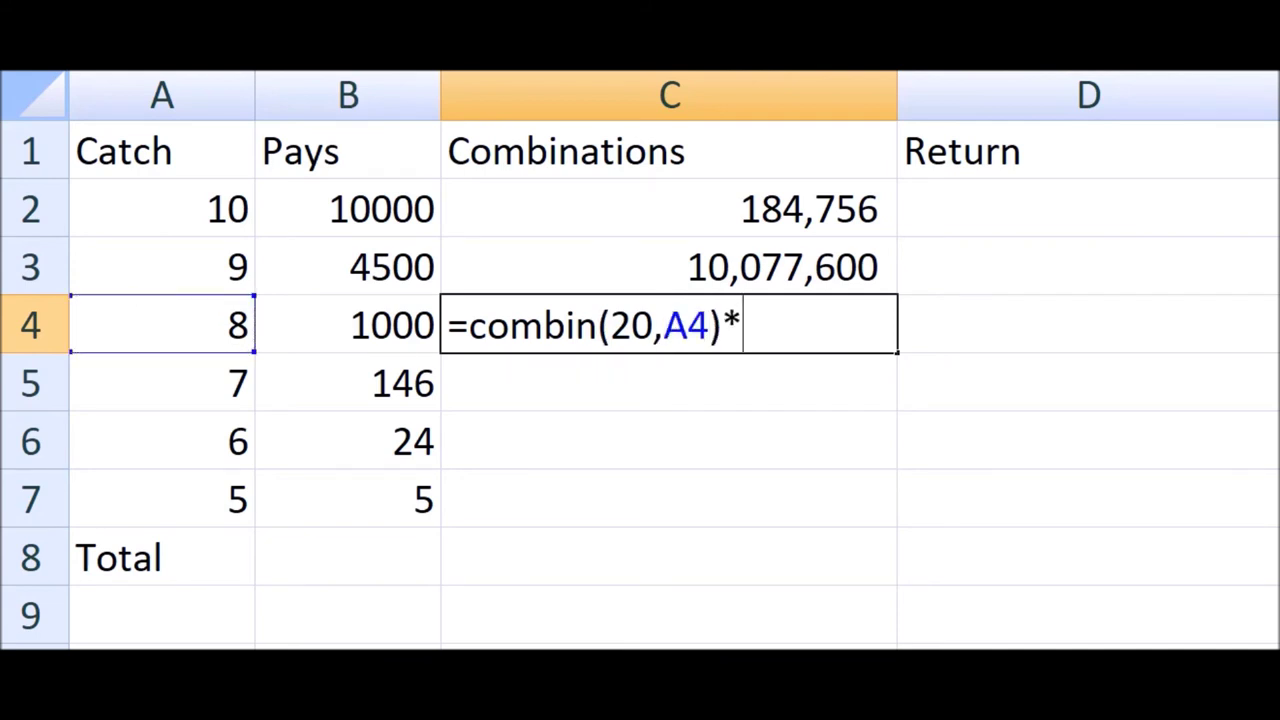
type("combin(60,")
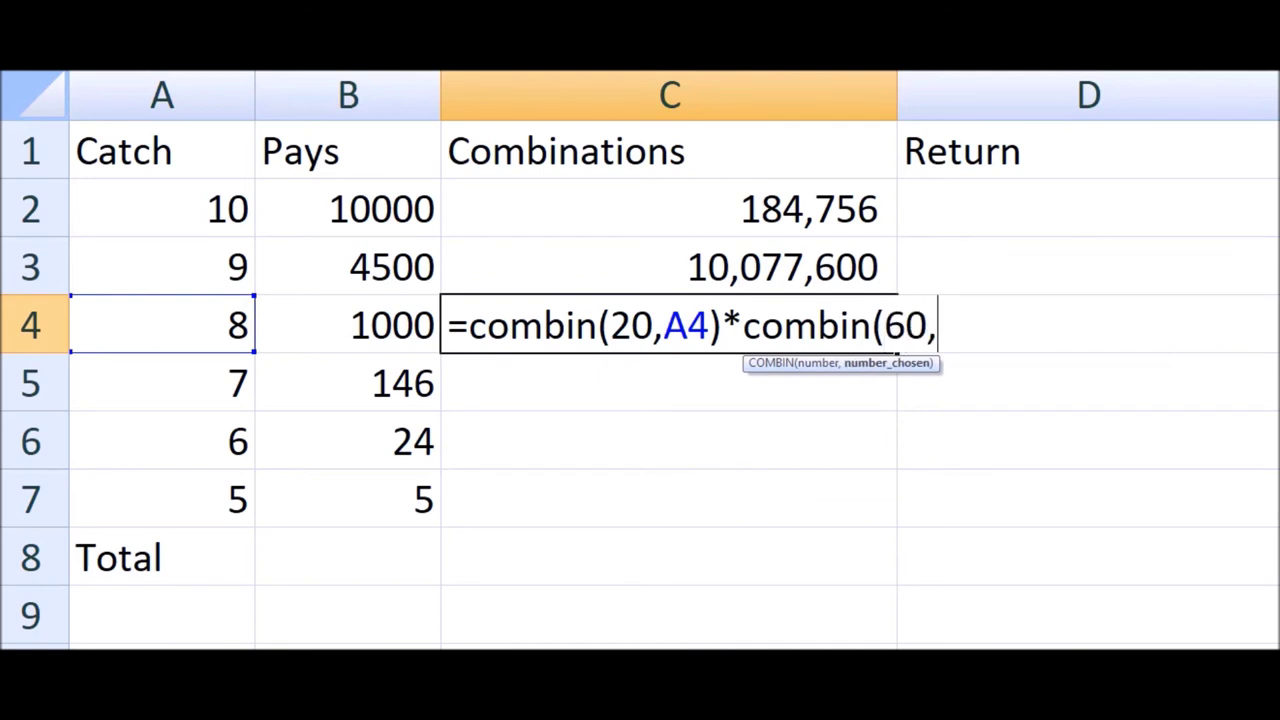
type("10-")
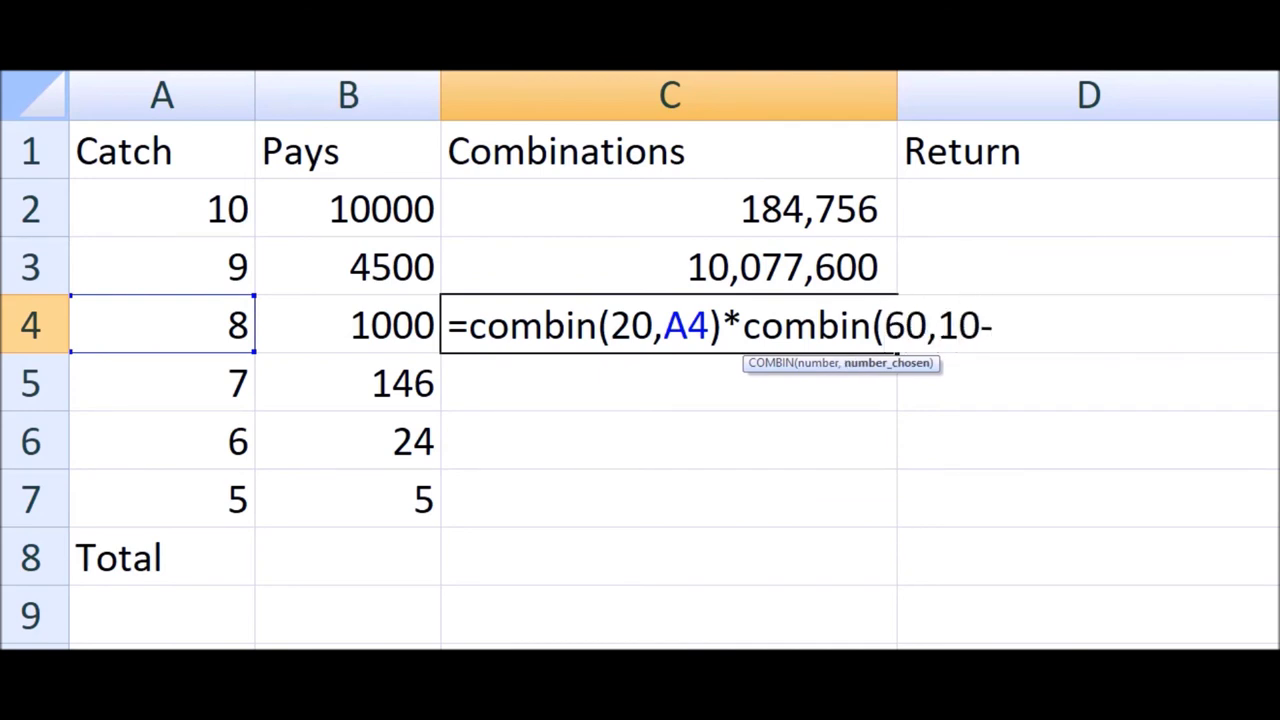
type("A4)")
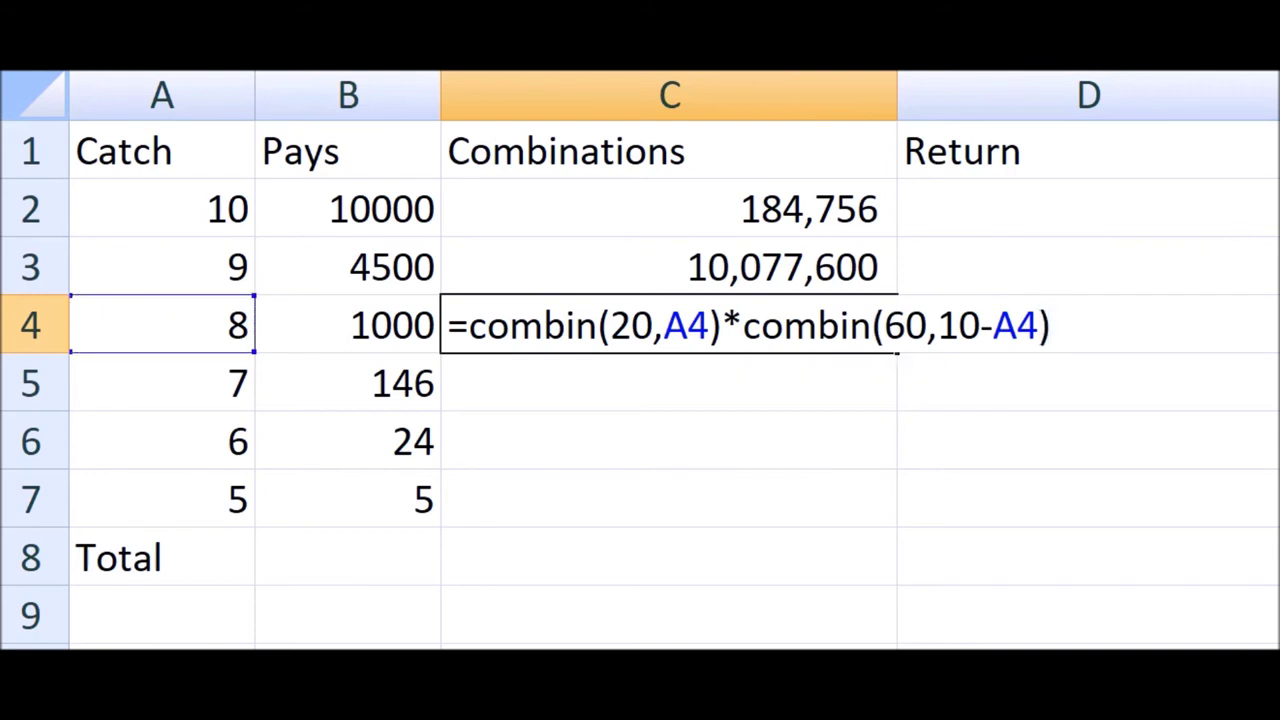
key("Return")
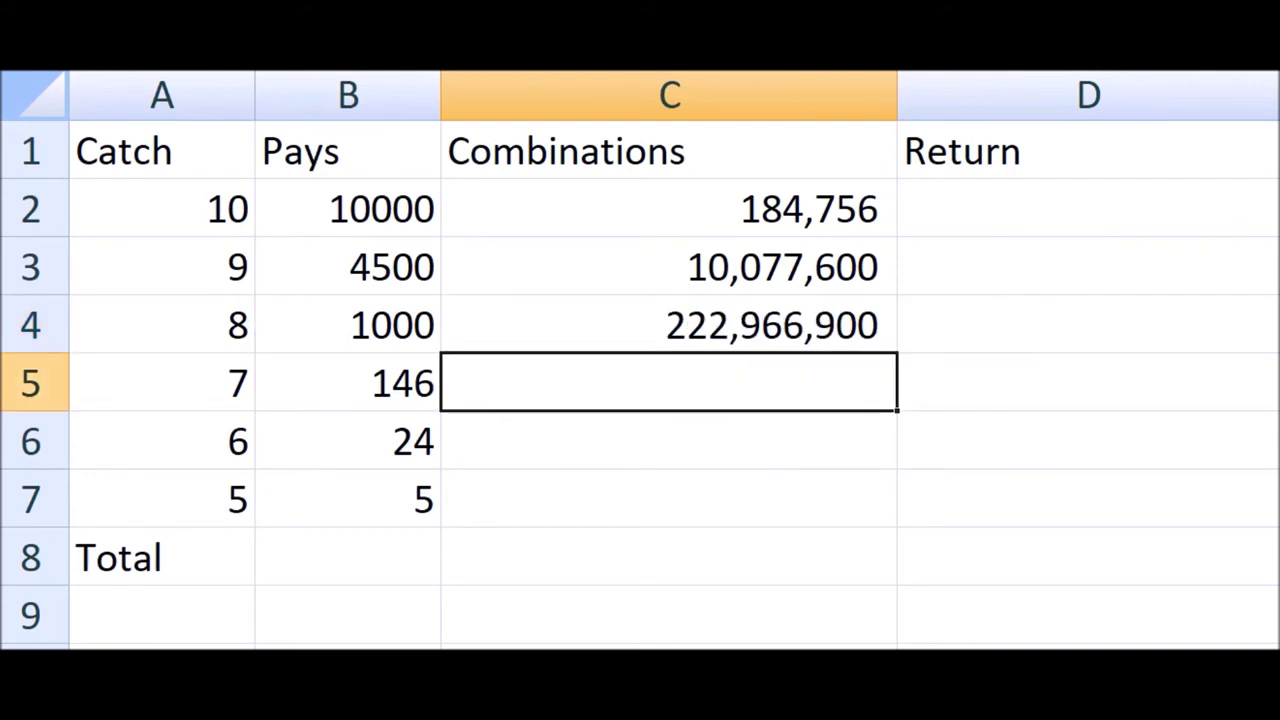
Copy the C4 formula into the other Combinations cells for catches 10, 9, 7, 6 and 5
left_click(669, 324)
key("ctrl+c")
left_click(669, 382)
key("ctrl+v")
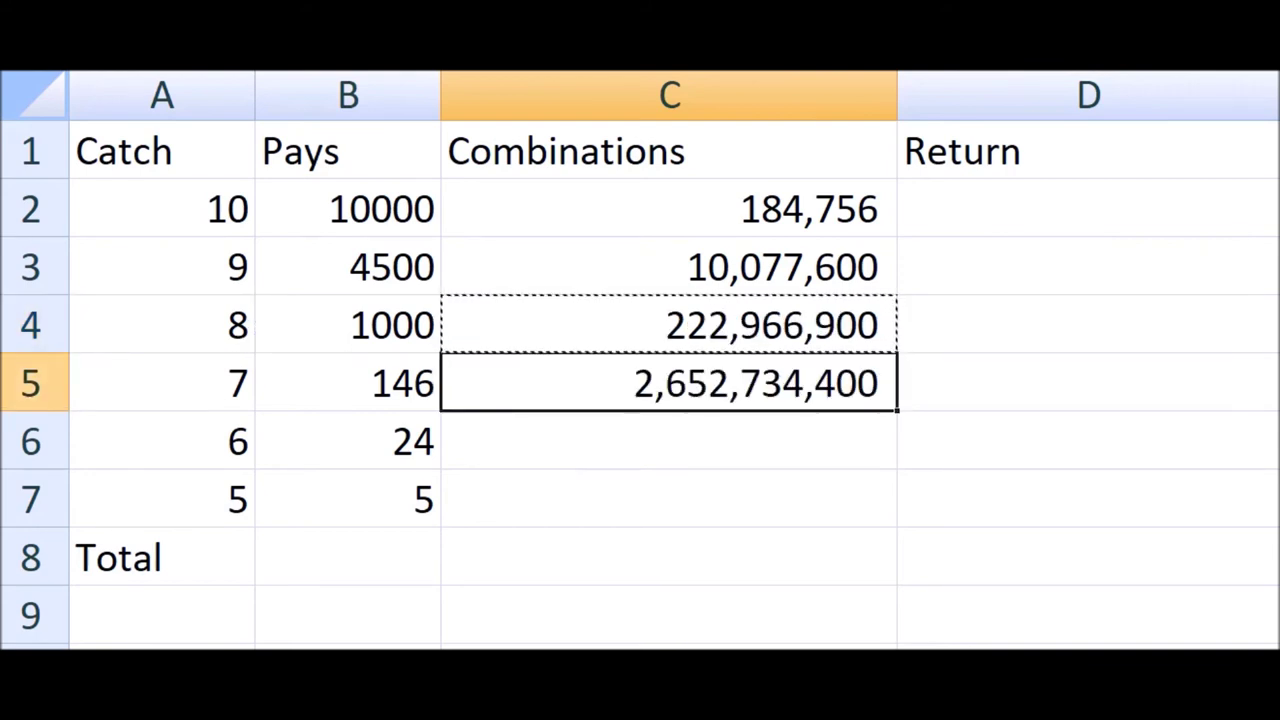
key("Down")
key("ctrl+v")
key("Down")
key("ctrl+v")
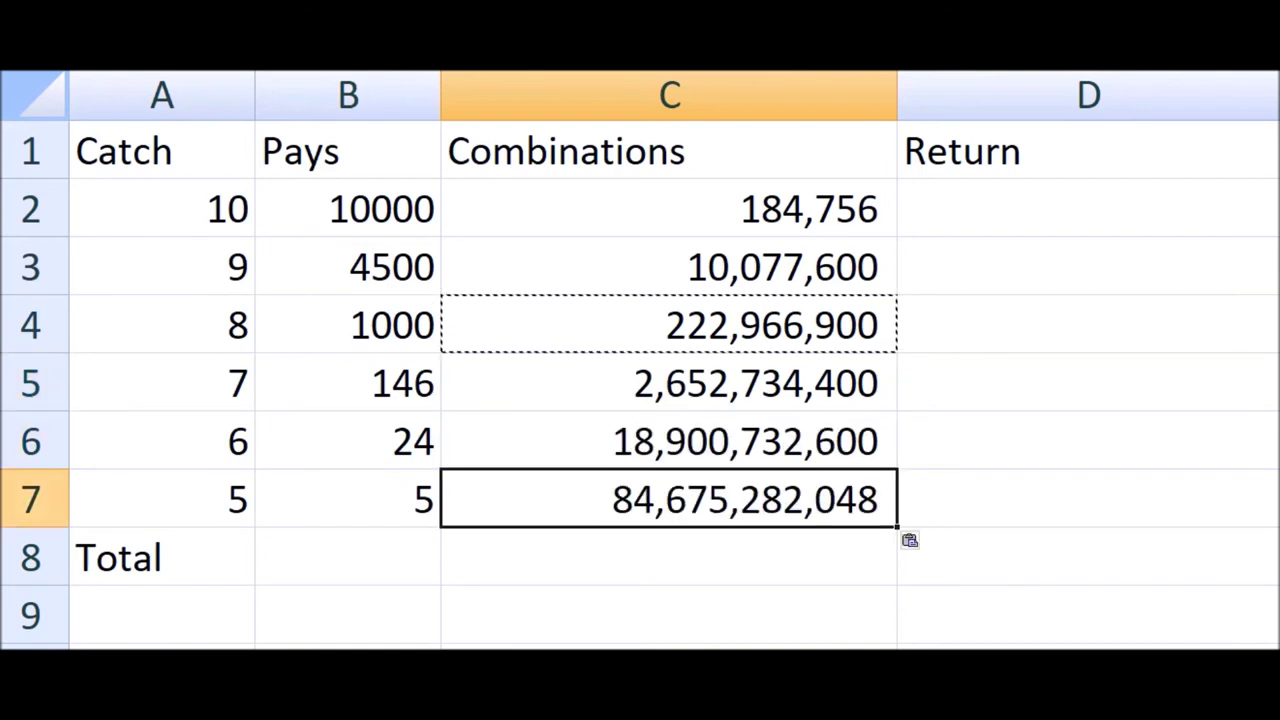
key("Up")
key("Up")
key("Up")
key("Up")
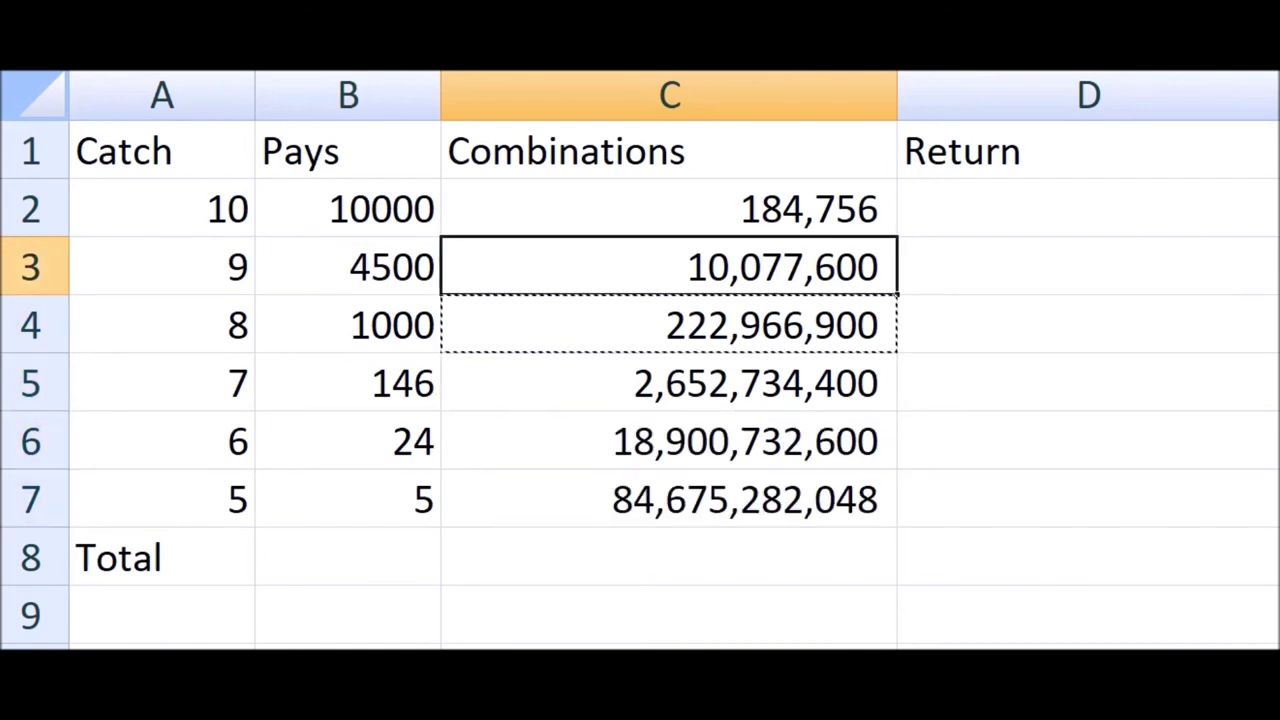
key("ctrl+v")
key("Up")
key("ctrl+v")
key("Down")
key("Down")
key("Down")
key("Down")
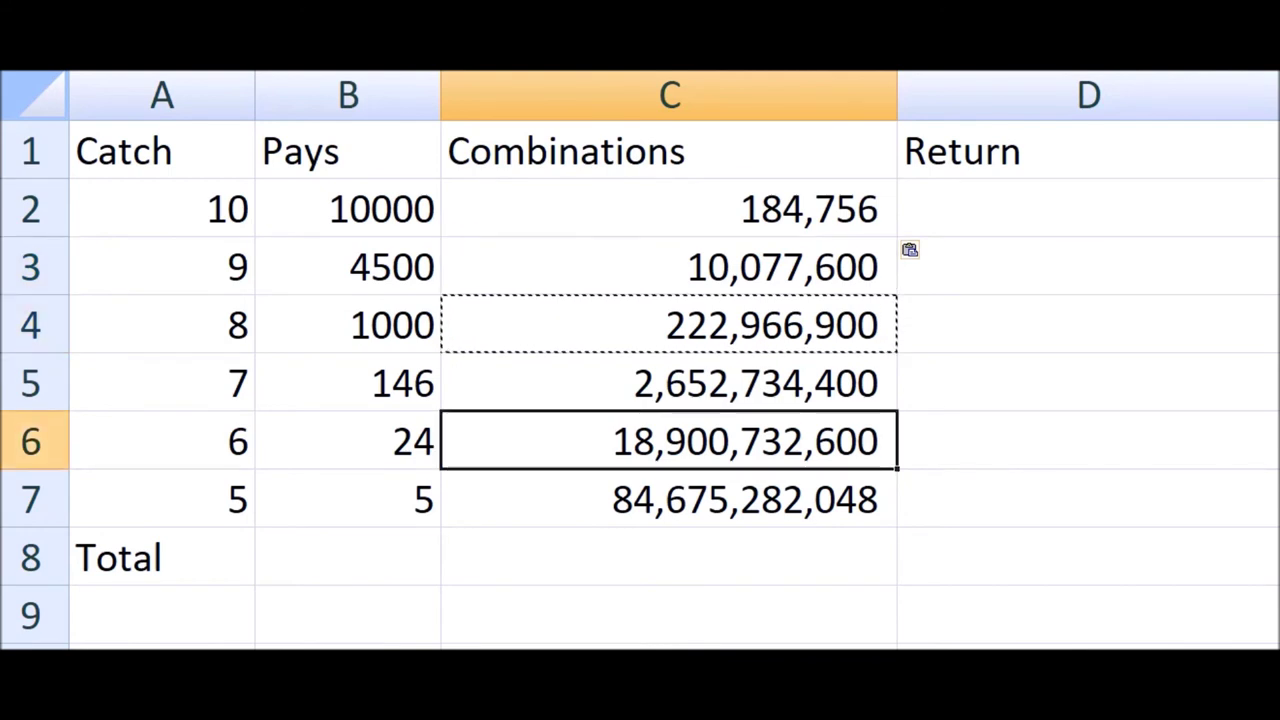
key("Down")
key("Down")
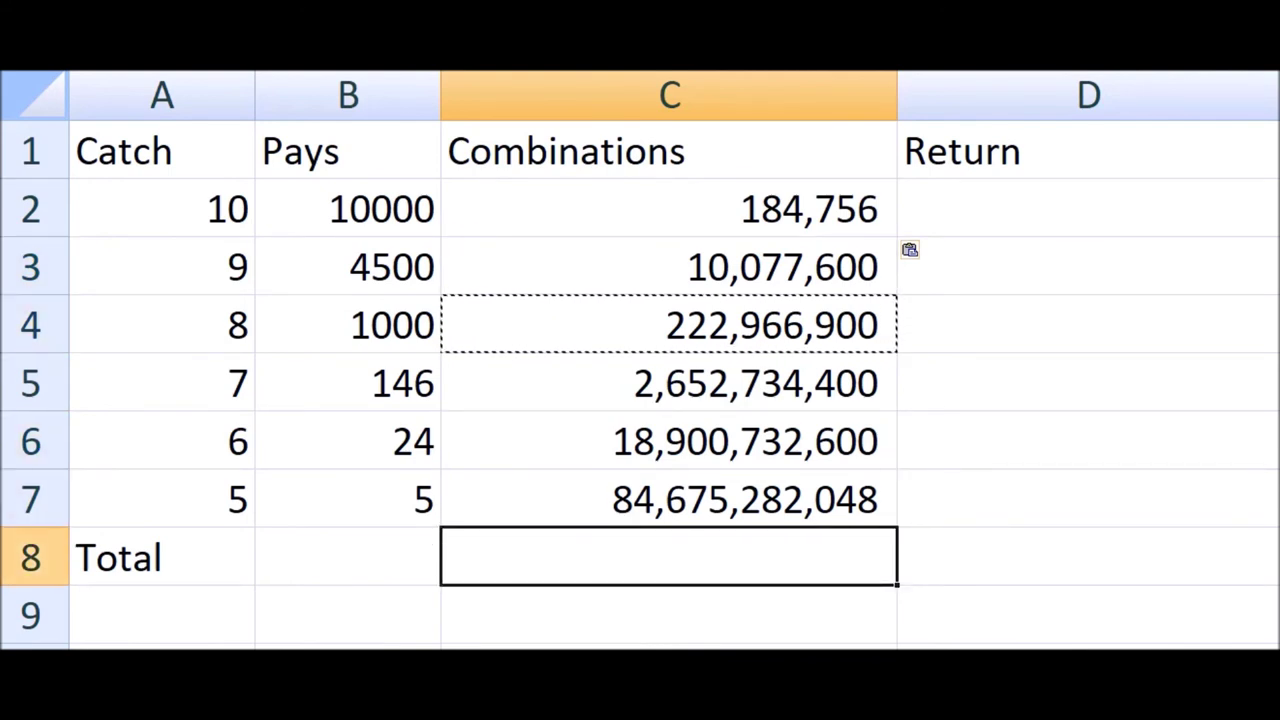
Enter =COMBIN(80,10) as total combinations and =C2*B2 as the catch-10 return in D2
type("=c")
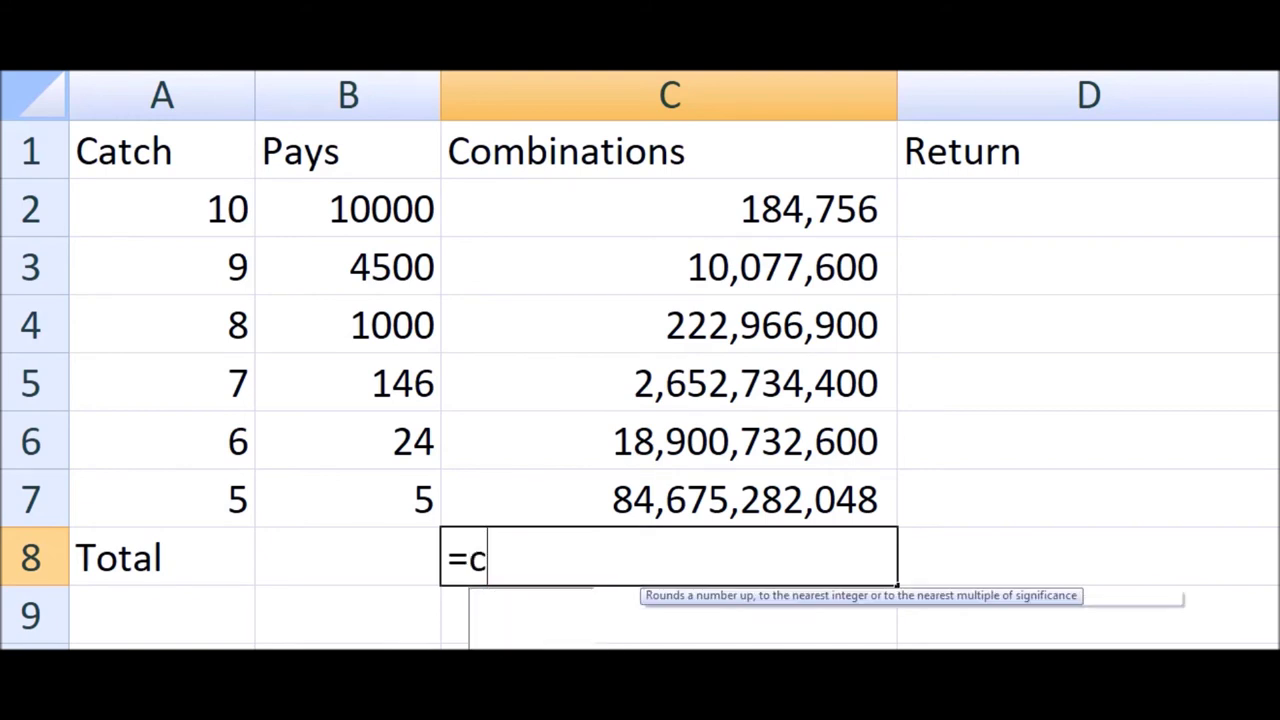
type("ombin(")
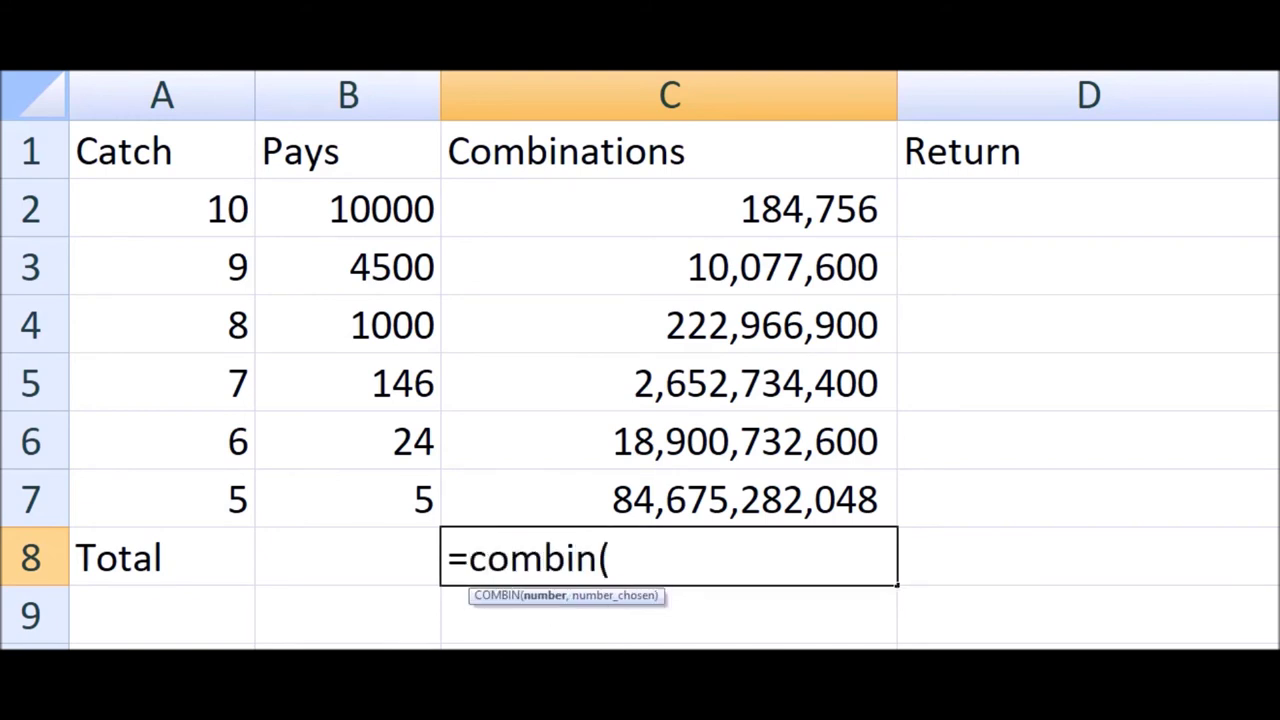
type("80,10")
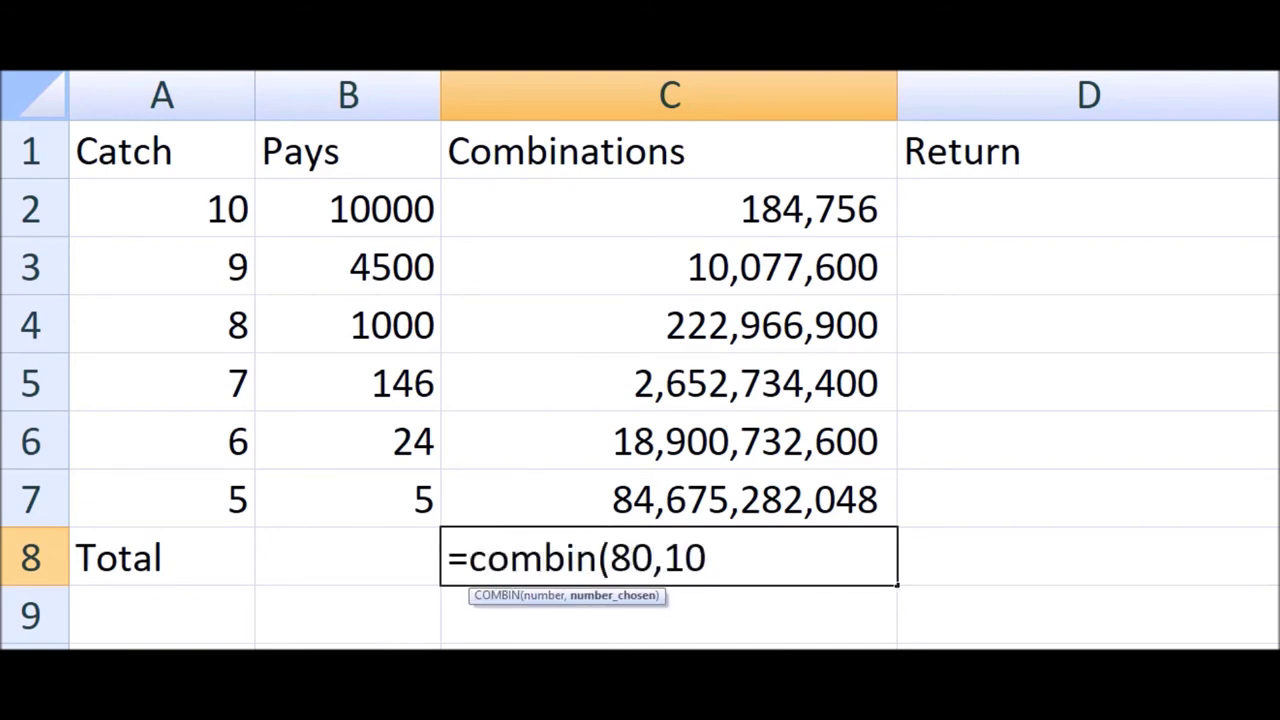
type(")")
key("Return")
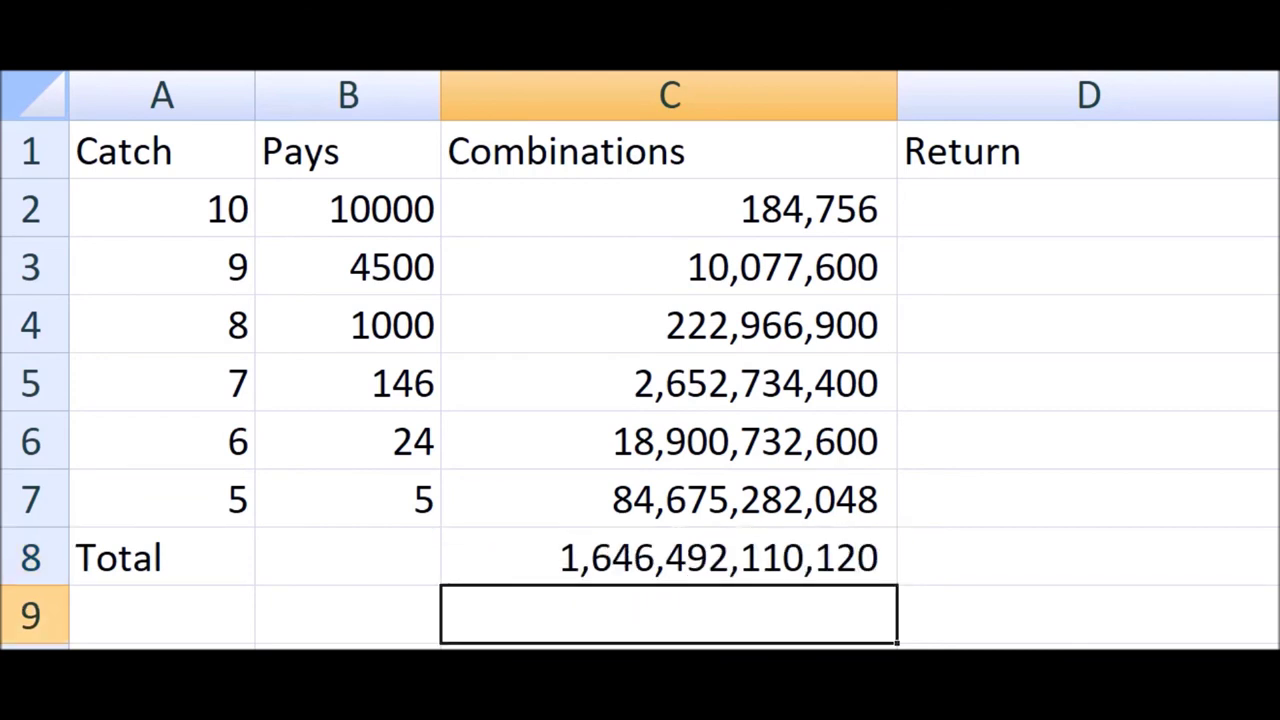
left_click(1088, 615)
left_click(1088, 557)
left_click(1088, 208)
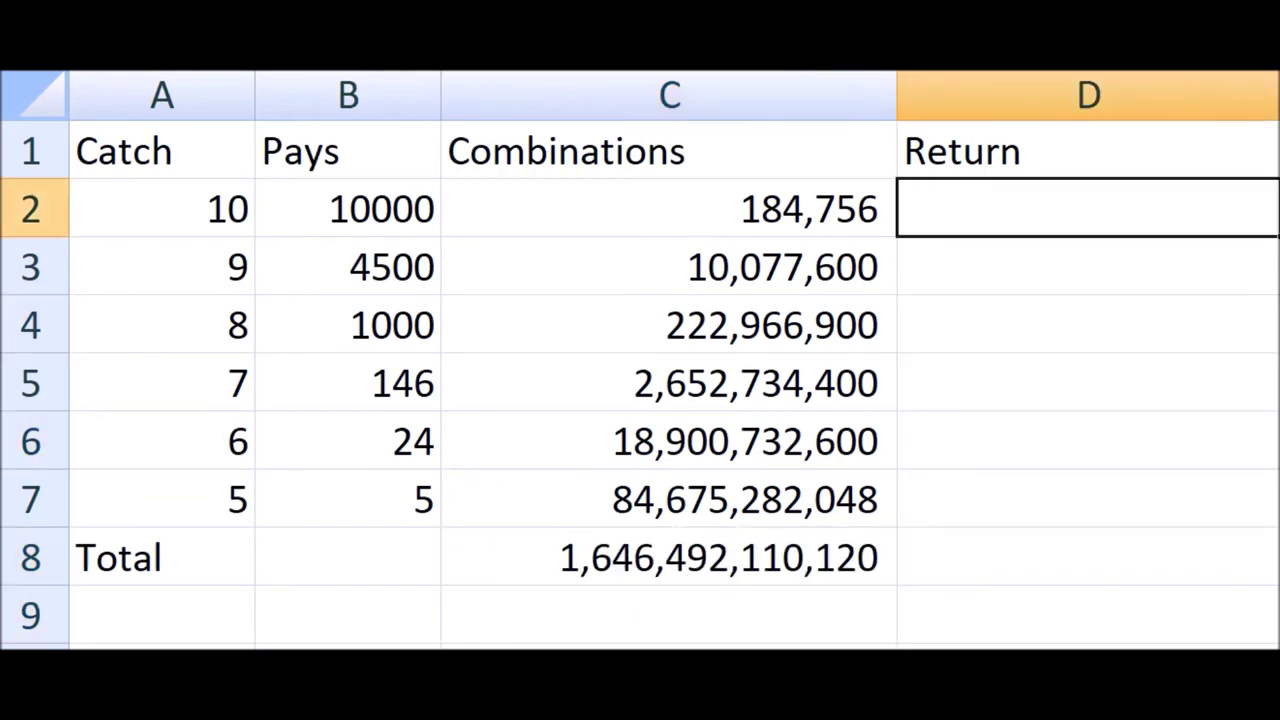
type("=")
left_click(670, 208)
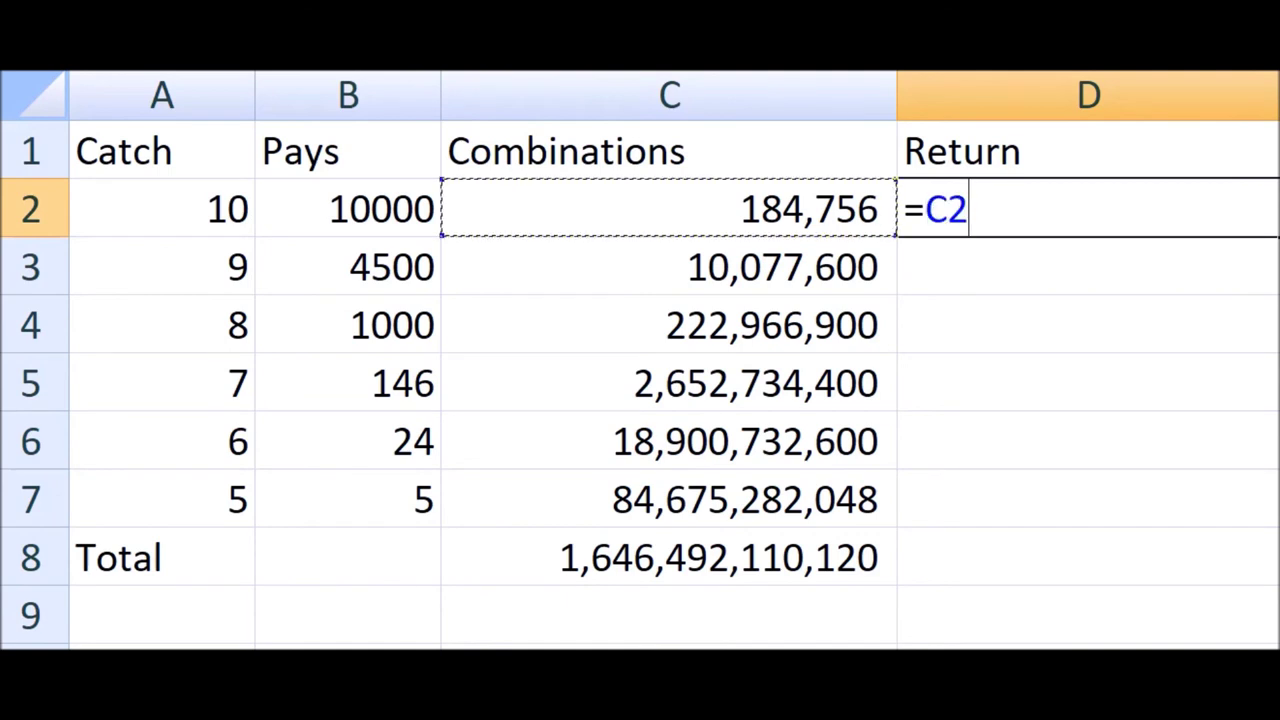
type("*")
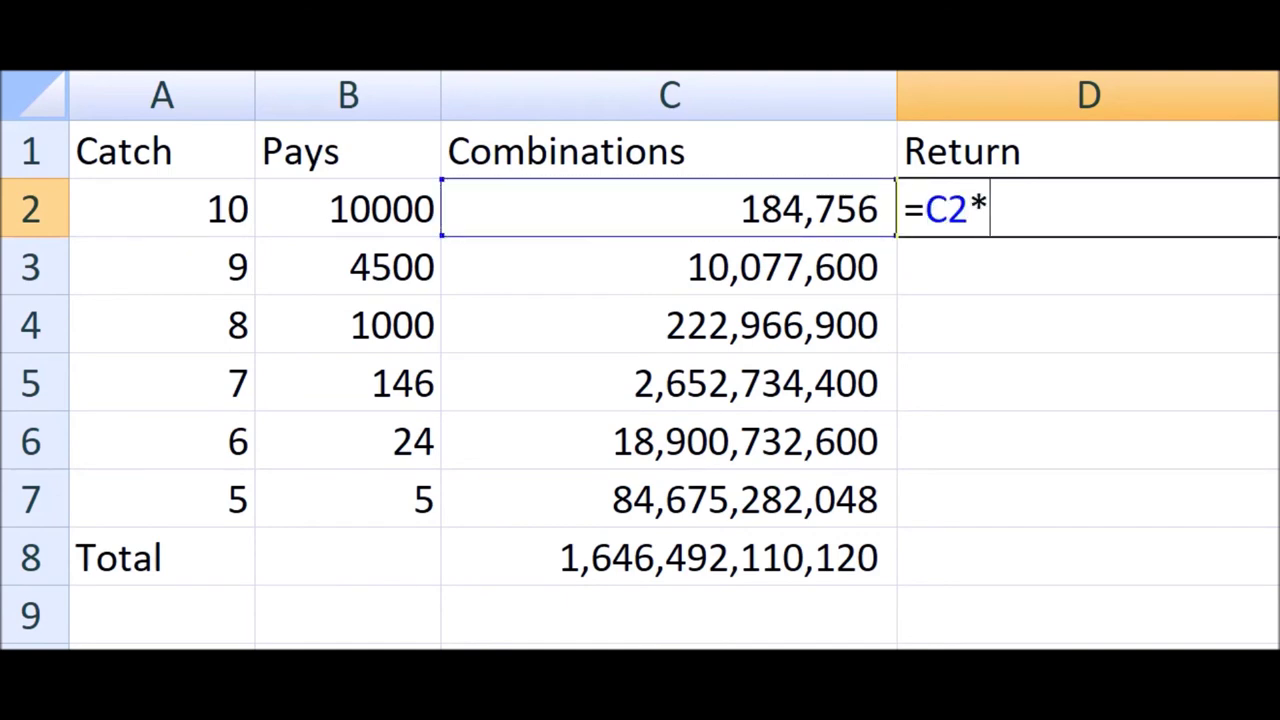
left_click(348, 208)
key("Return")
Copy the return formula down to D7 and total it with =SUM(D2:D7) in D8
left_click(1088, 208)
key("ctrl+c")
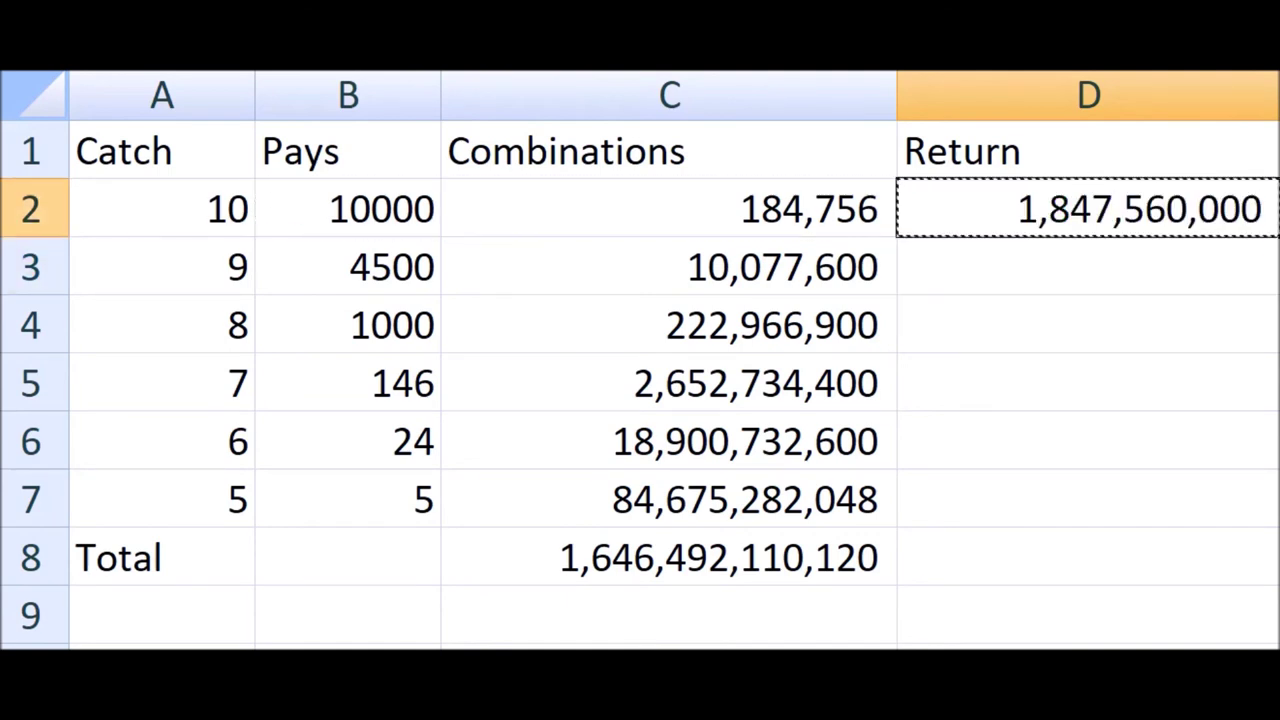
left_click_drag(1088, 266, 1088, 498)
key("ctrl+v")
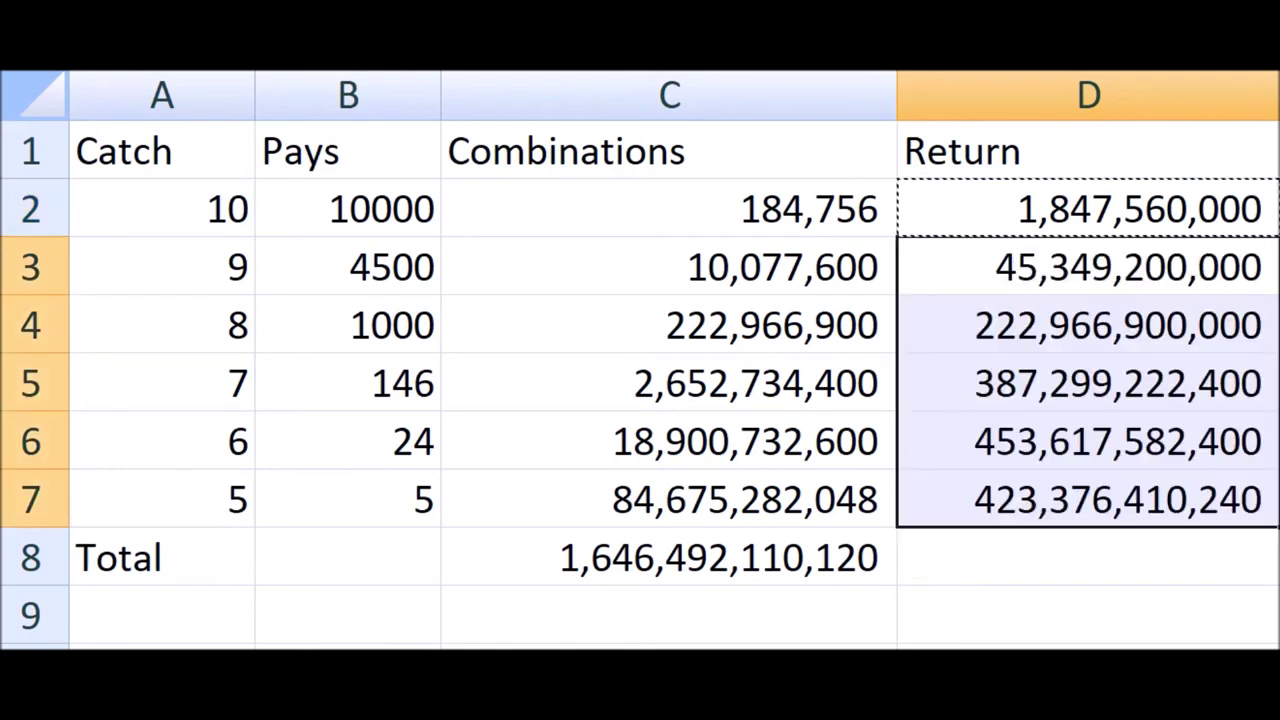
left_click(1088, 556)
type("=sum(")
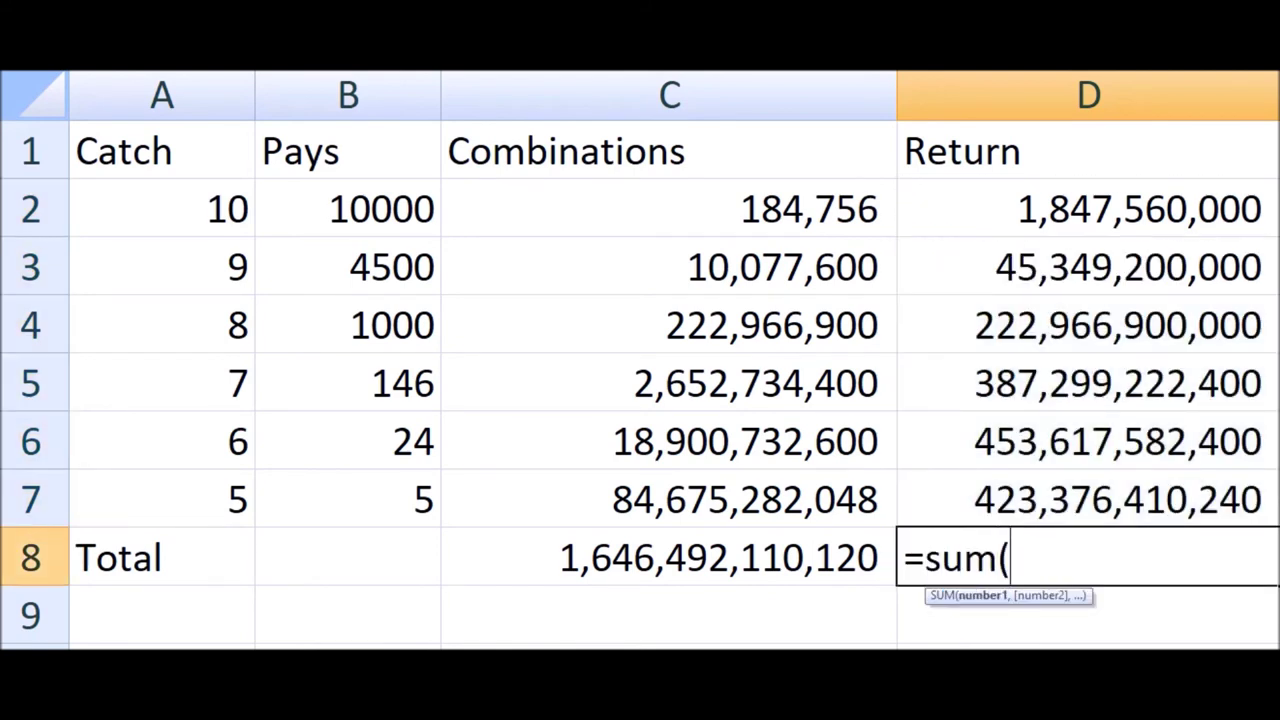
left_click_drag(1088, 208, 1088, 498)
key("Return")
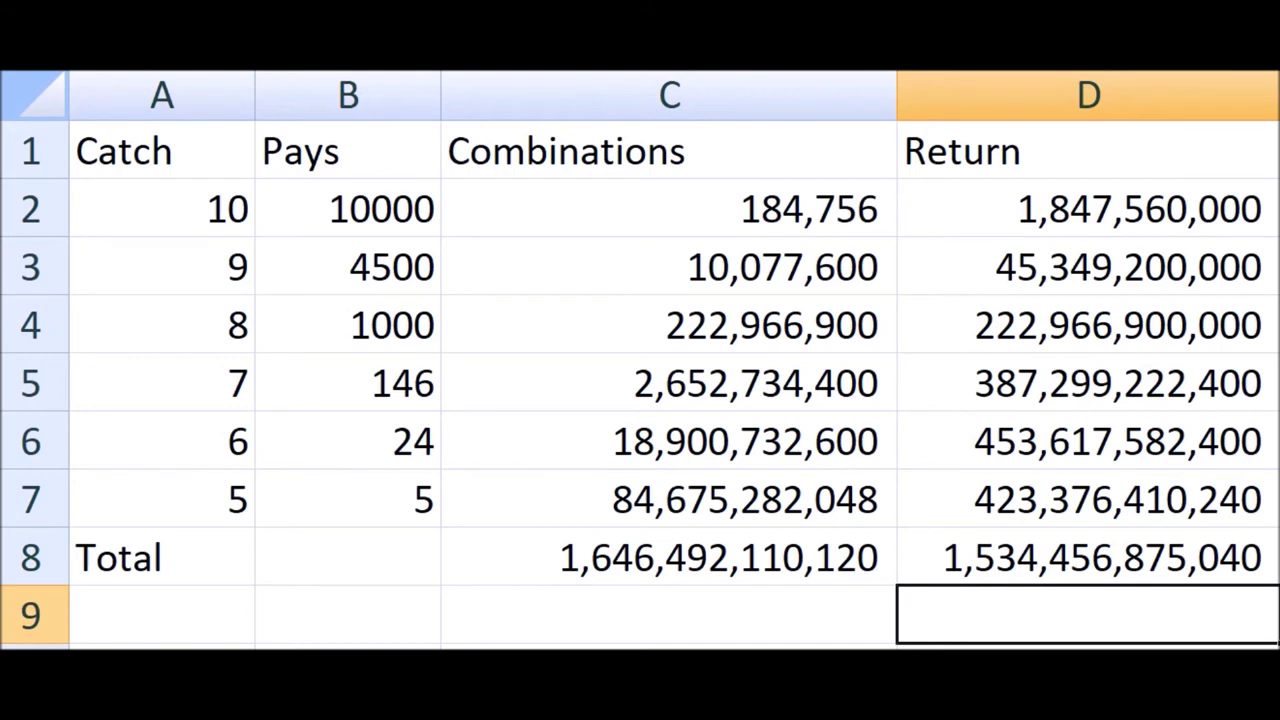
left_click(669, 614)
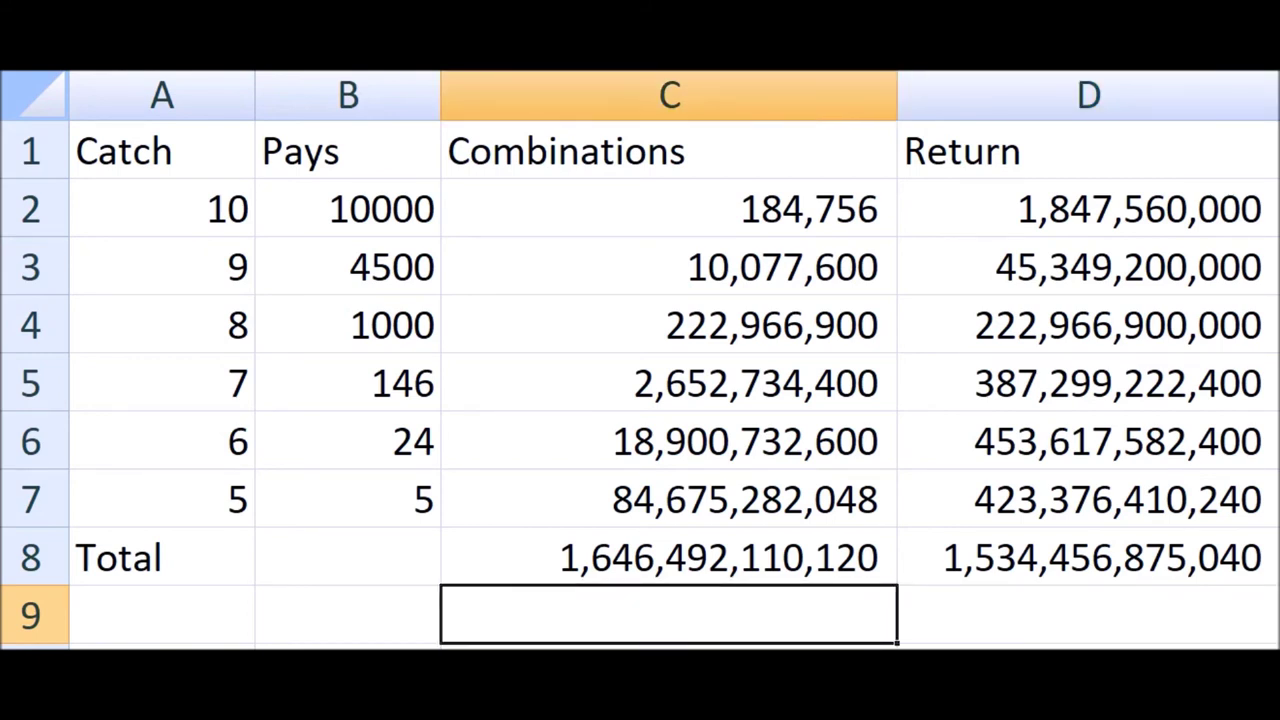
left_click(1088, 556)
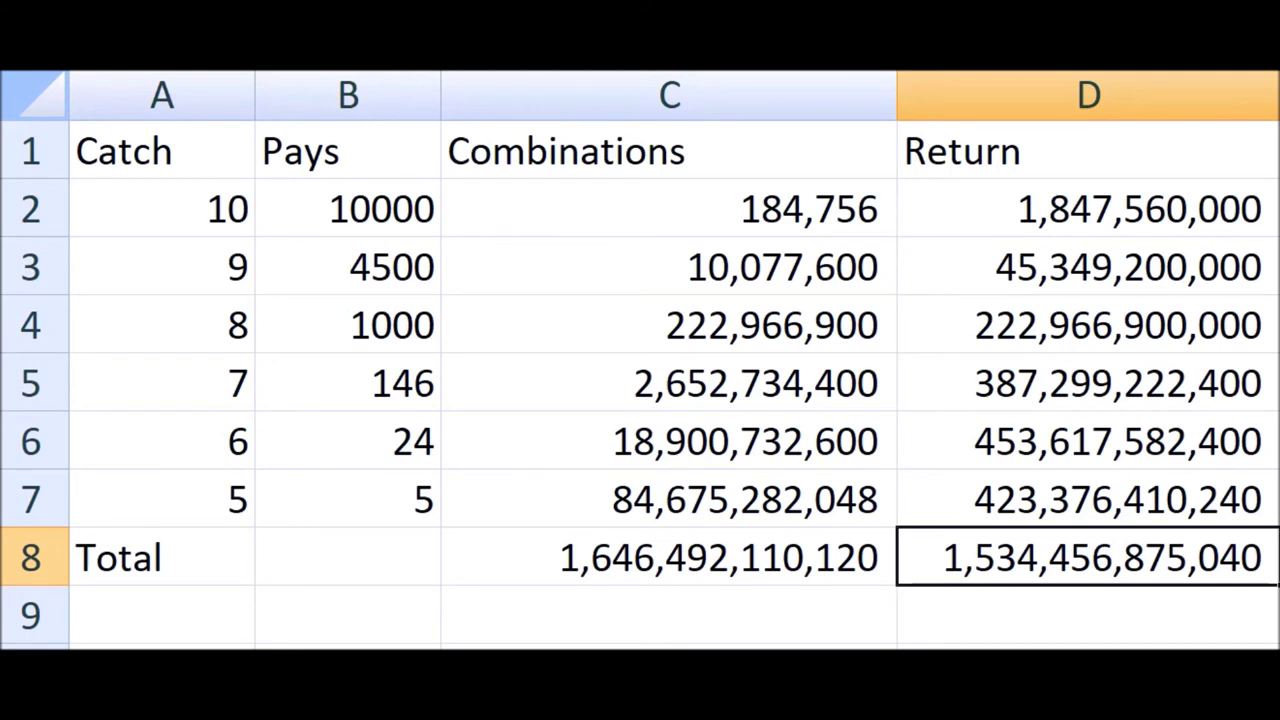
Enter =D8/C8 in C9 and format it as a percentage with two decimals (93.20%)
left_click(668, 614)
type("=")
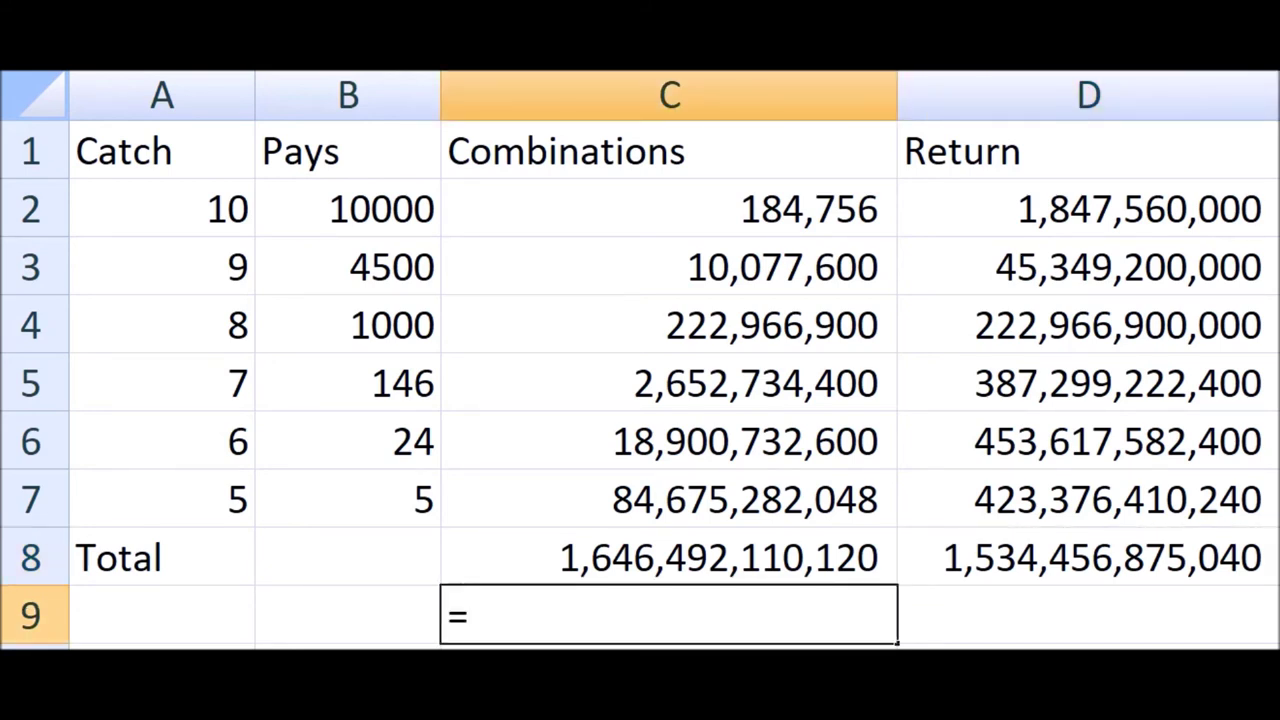
type("D8/")
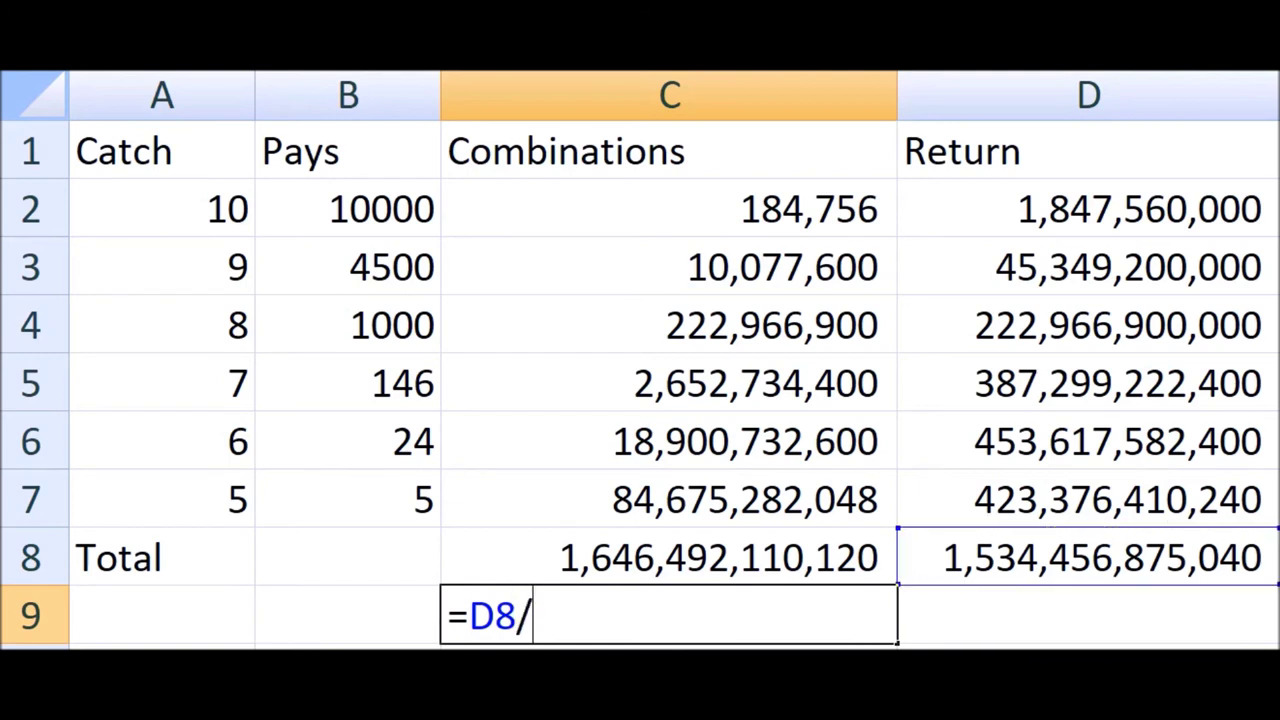
type("C8")
key("Return")
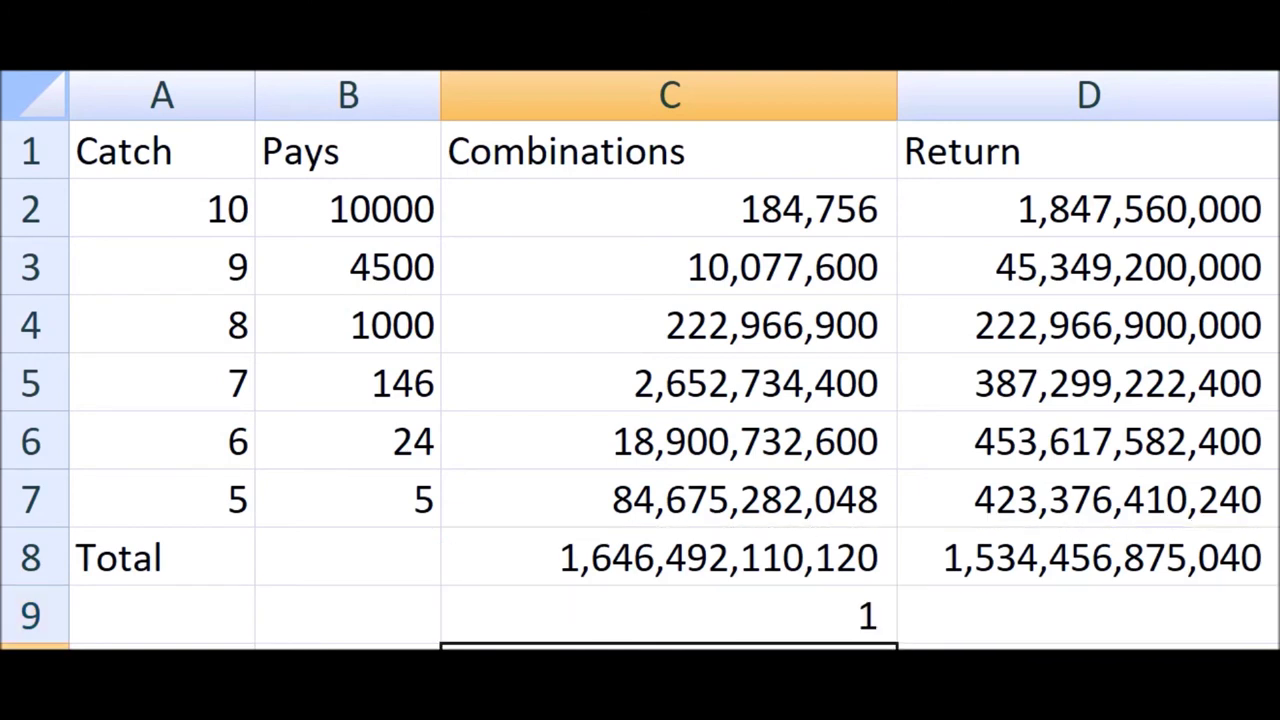
left_click(668, 614)
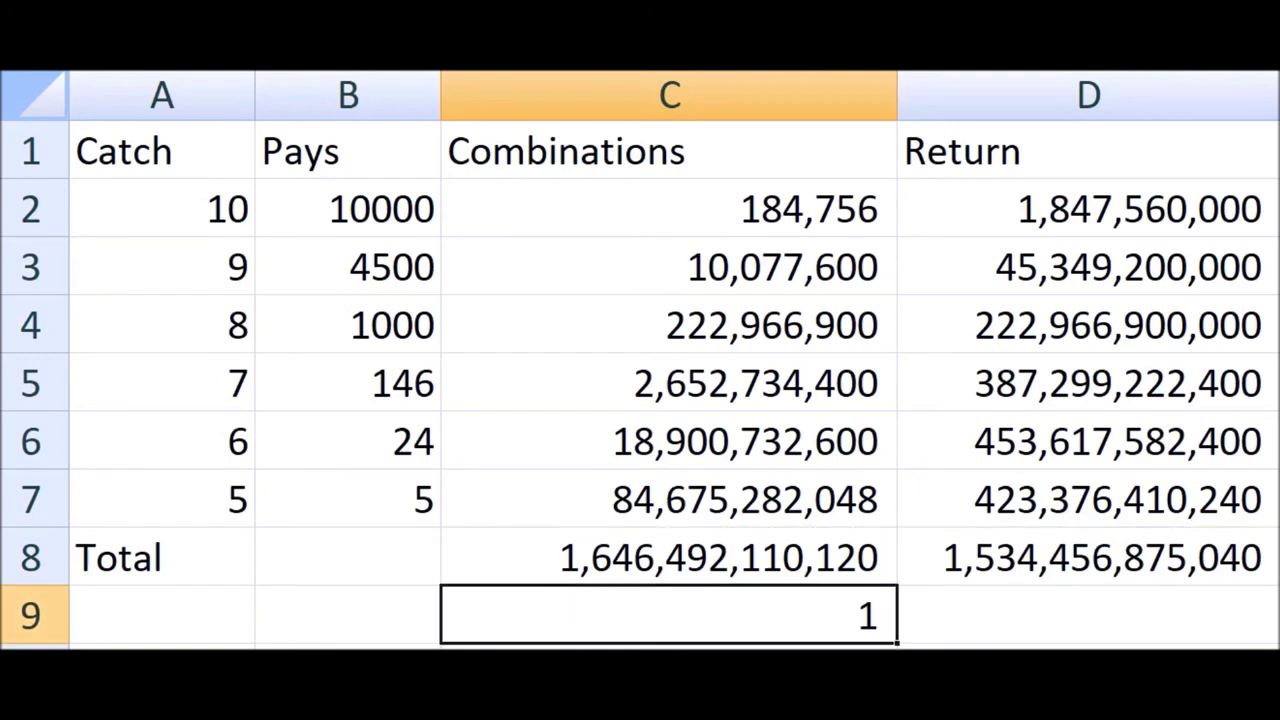
key("ctrl+shift+5")
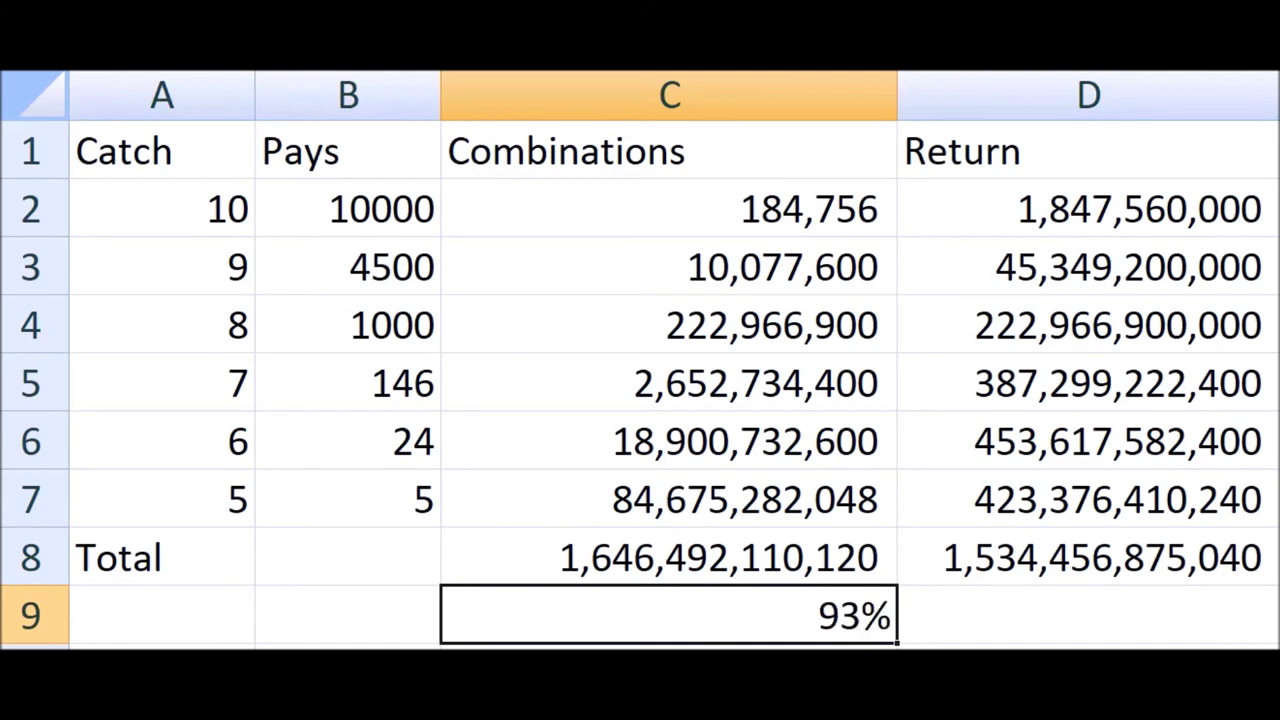
key("alt+h")
key("0")
key("alt+h")
key("0")
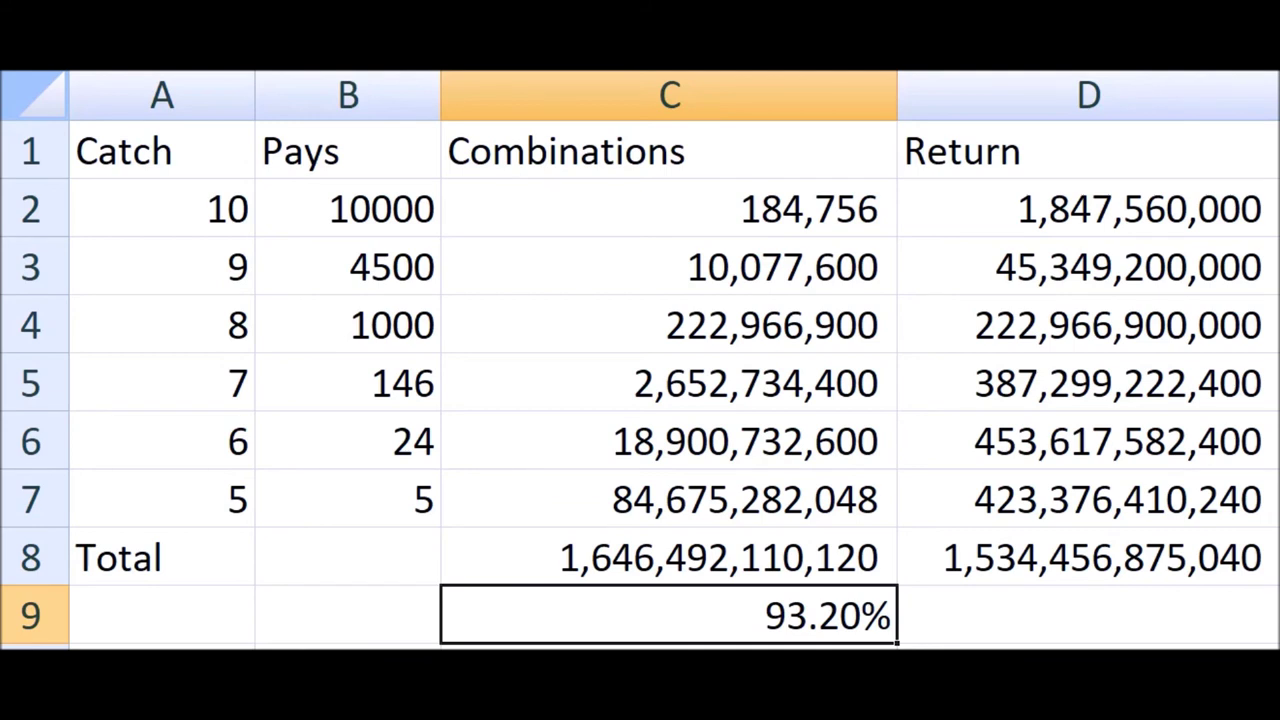
Highlight the Pays values for catches 5 through 10, then reselect the 93.20% return cell
left_click_drag(348, 498, 348, 208)
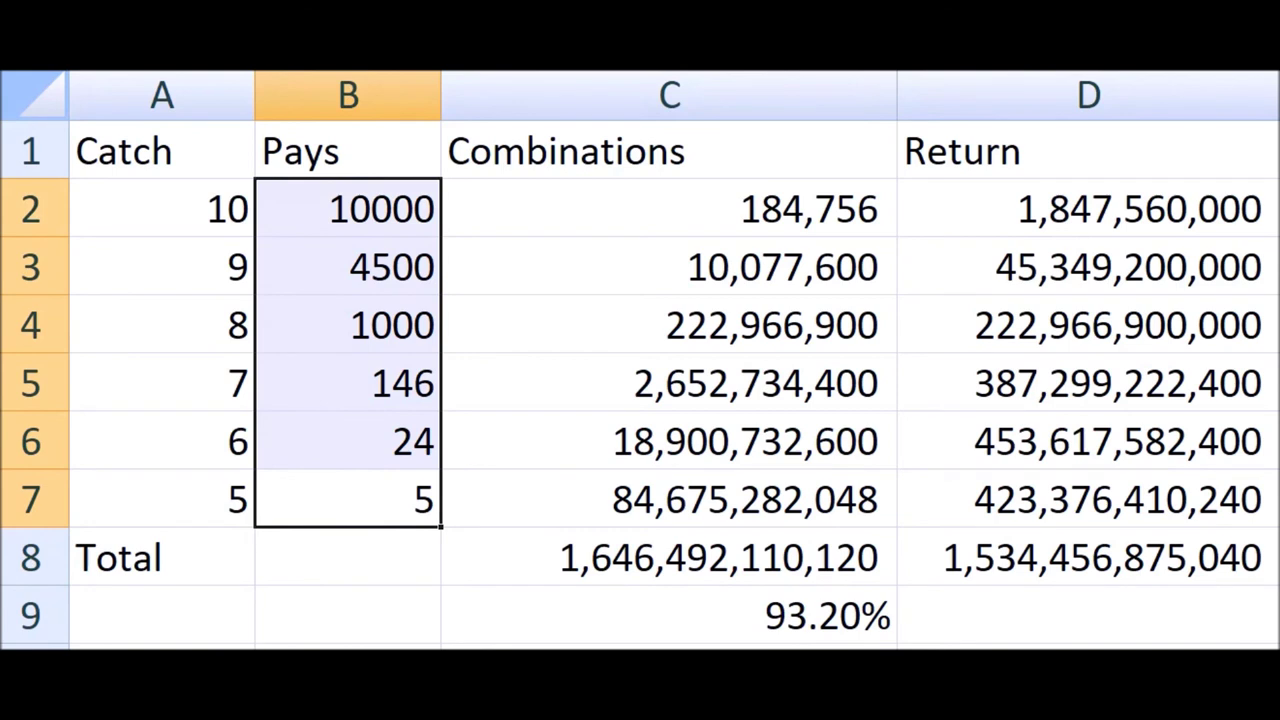
left_click(348, 498)
left_click(348, 440)
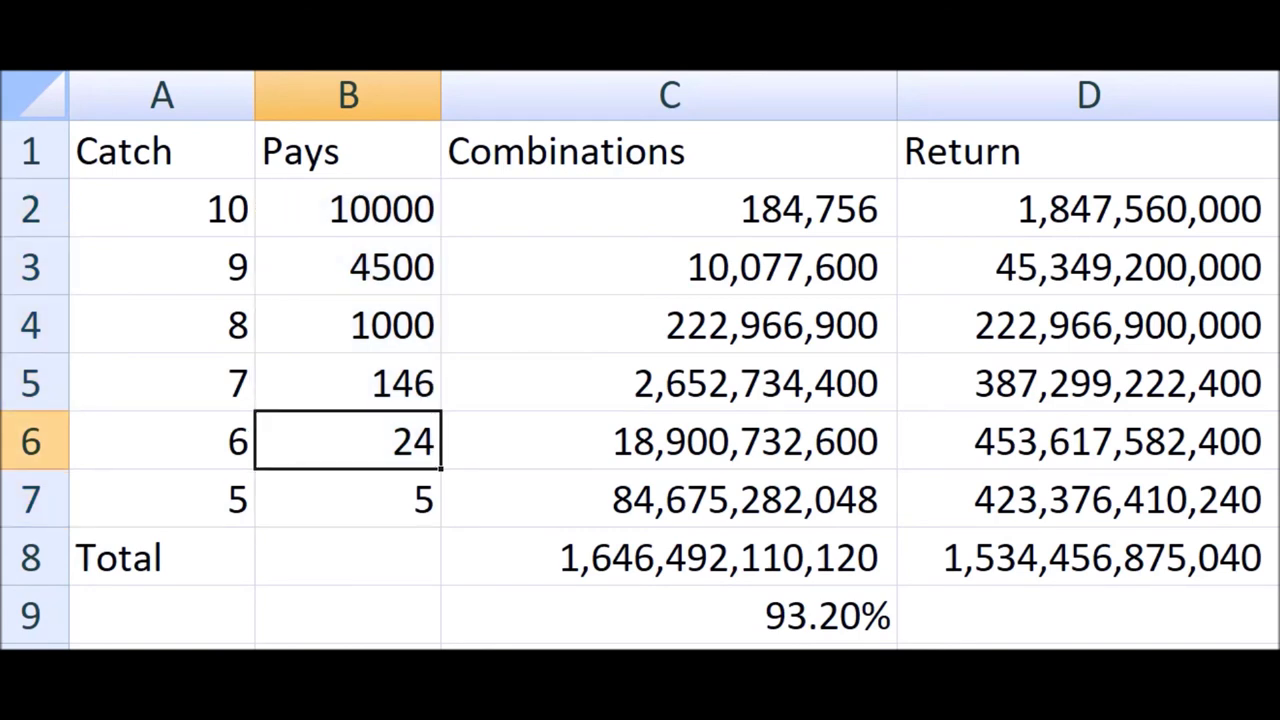
left_click(348, 382)
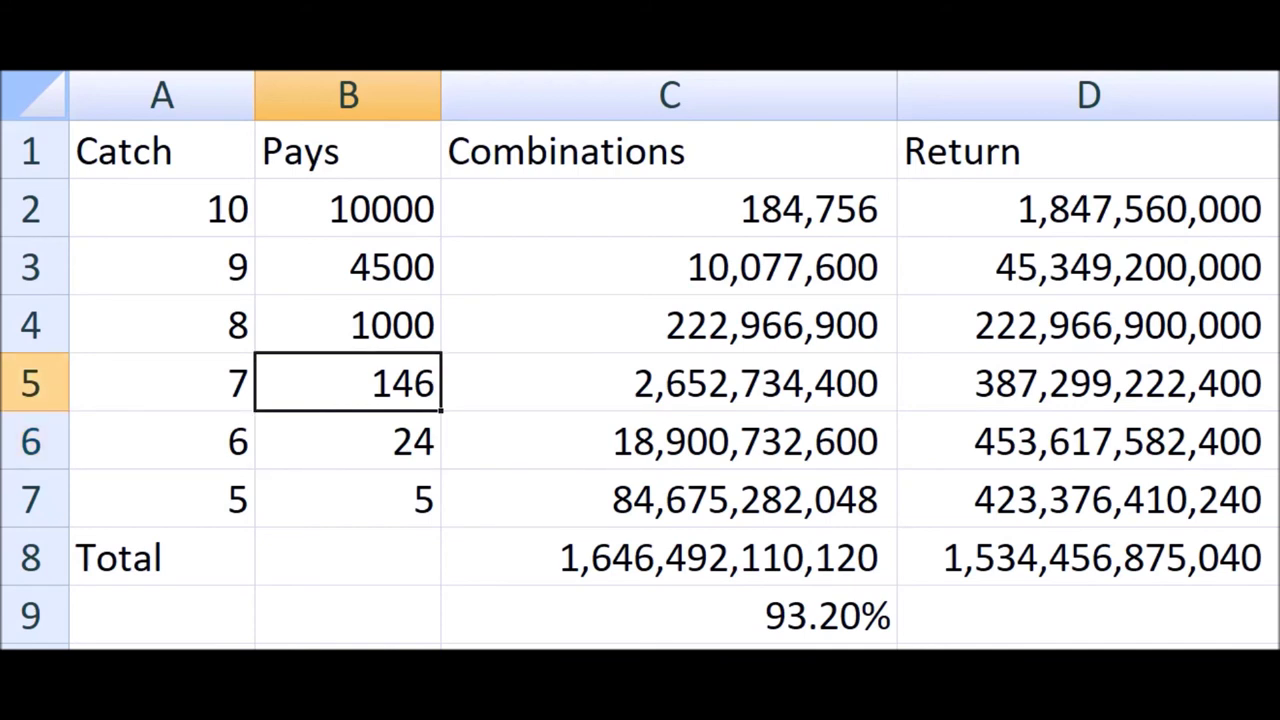
key("Up")
key("Up")
key("Up")
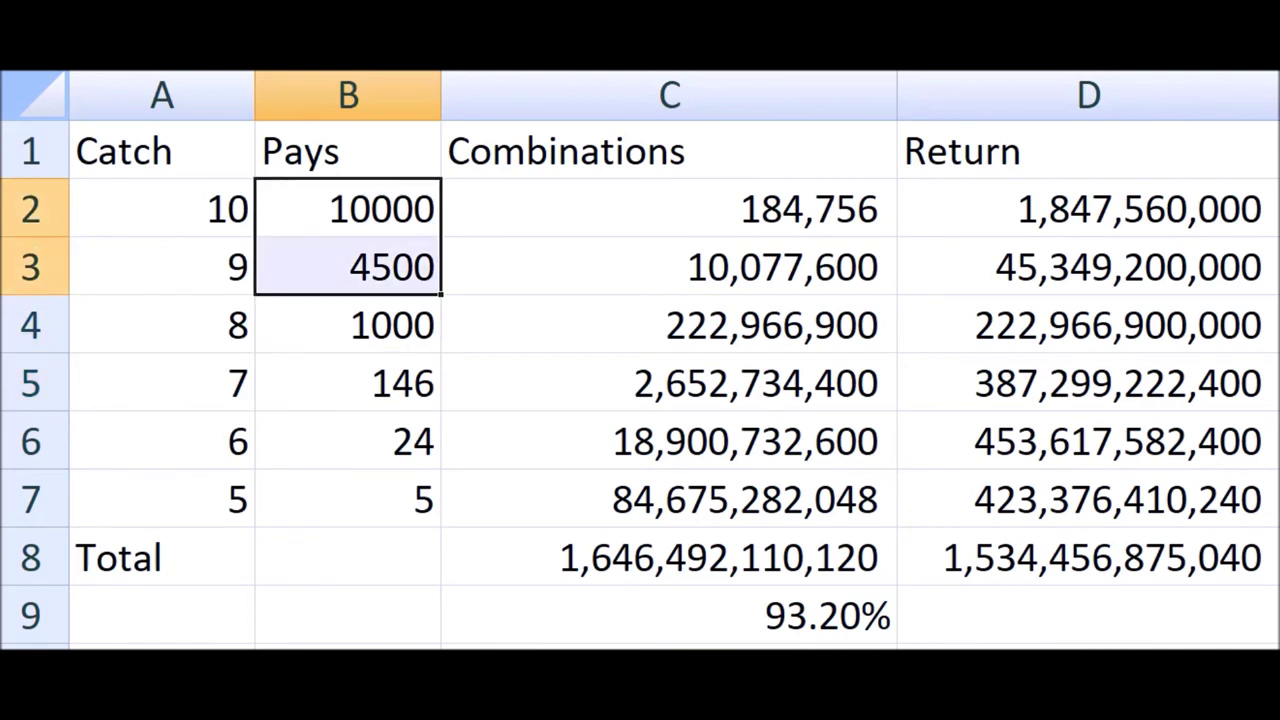
key("shift+Down")
left_click(668, 614)
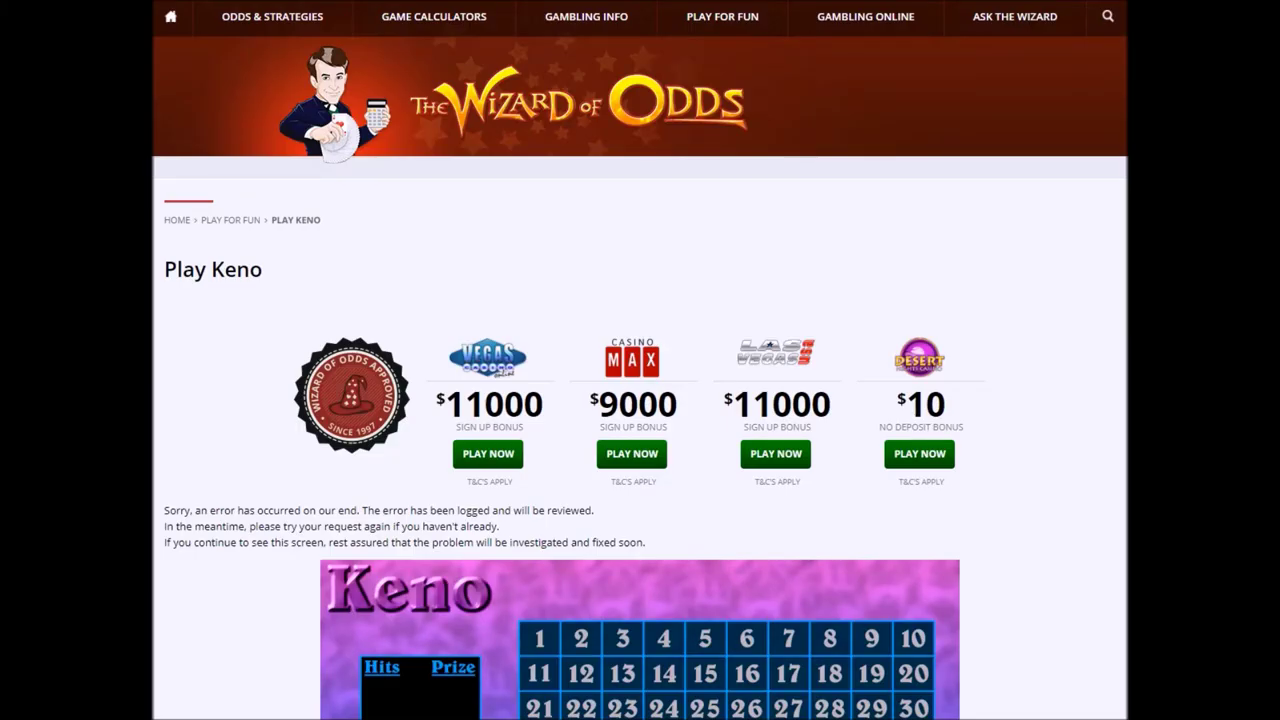
Scroll down to the practice keno game and play one round with a Quick Pick 8
scroll(640, 400, "down", 1)
scroll(640, 400, "up", 1)
scroll(640, 400, "down", 3)
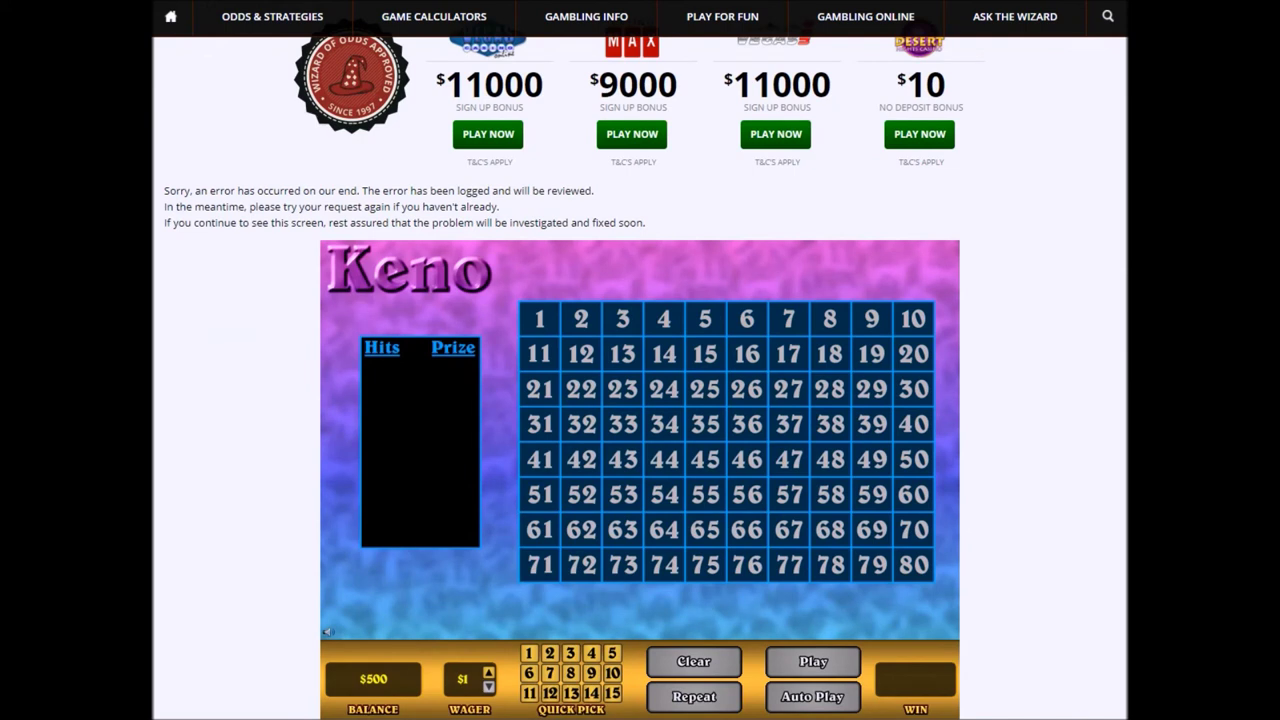
scroll(640, 400, "down", 1)
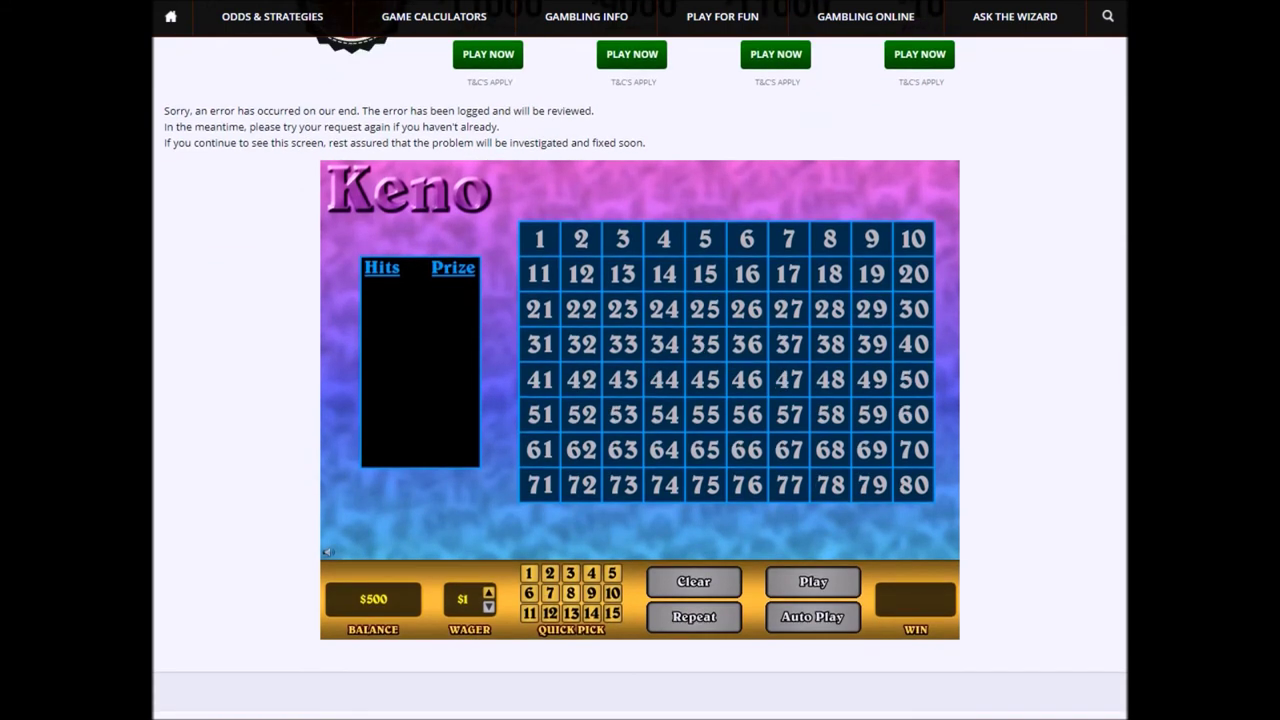
left_click(571, 593)
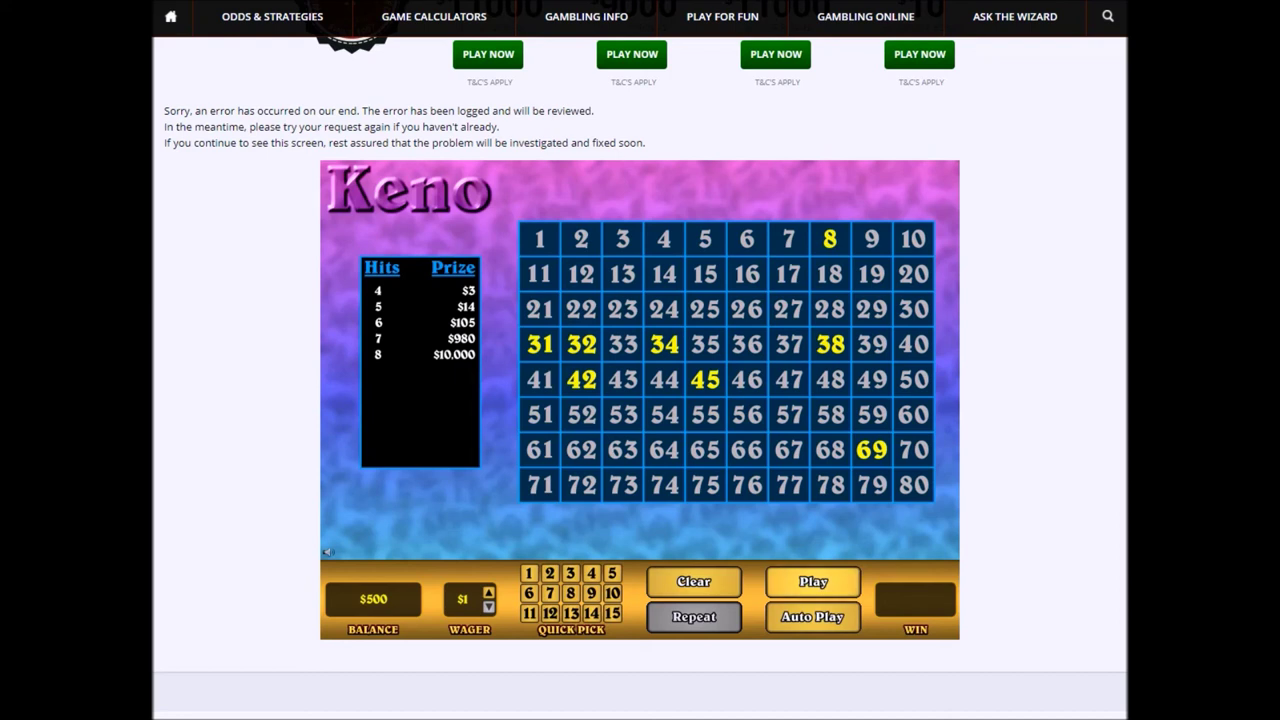
left_click(813, 581)
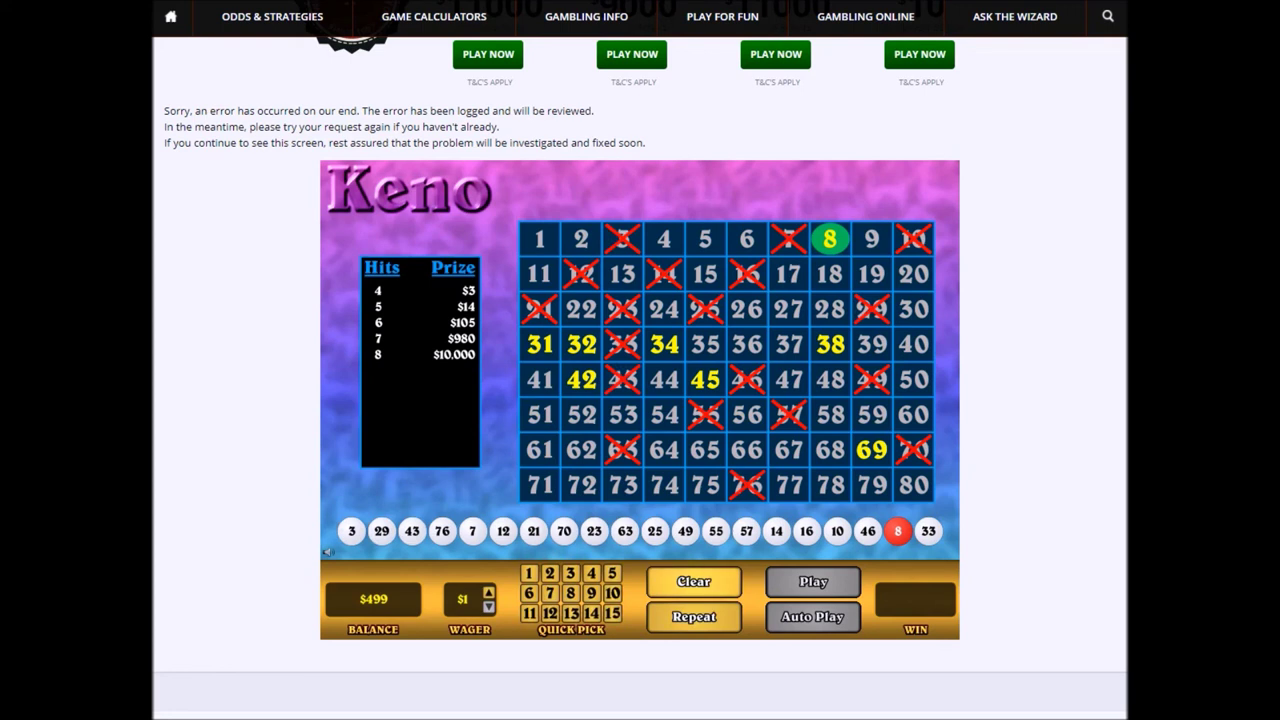
Play a Quick Pick 6 round, repeat the same picks, and auto-play 10 games
left_click(694, 581)
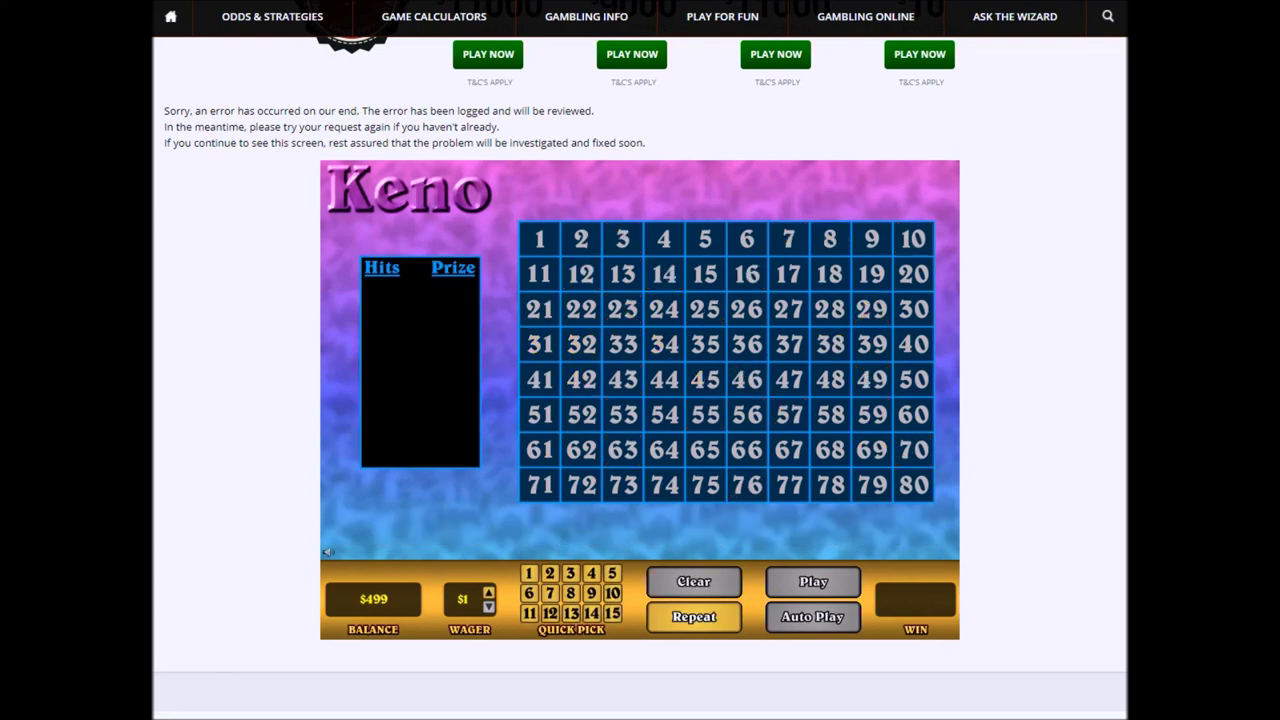
left_click(529, 593)
left_click(529, 593)
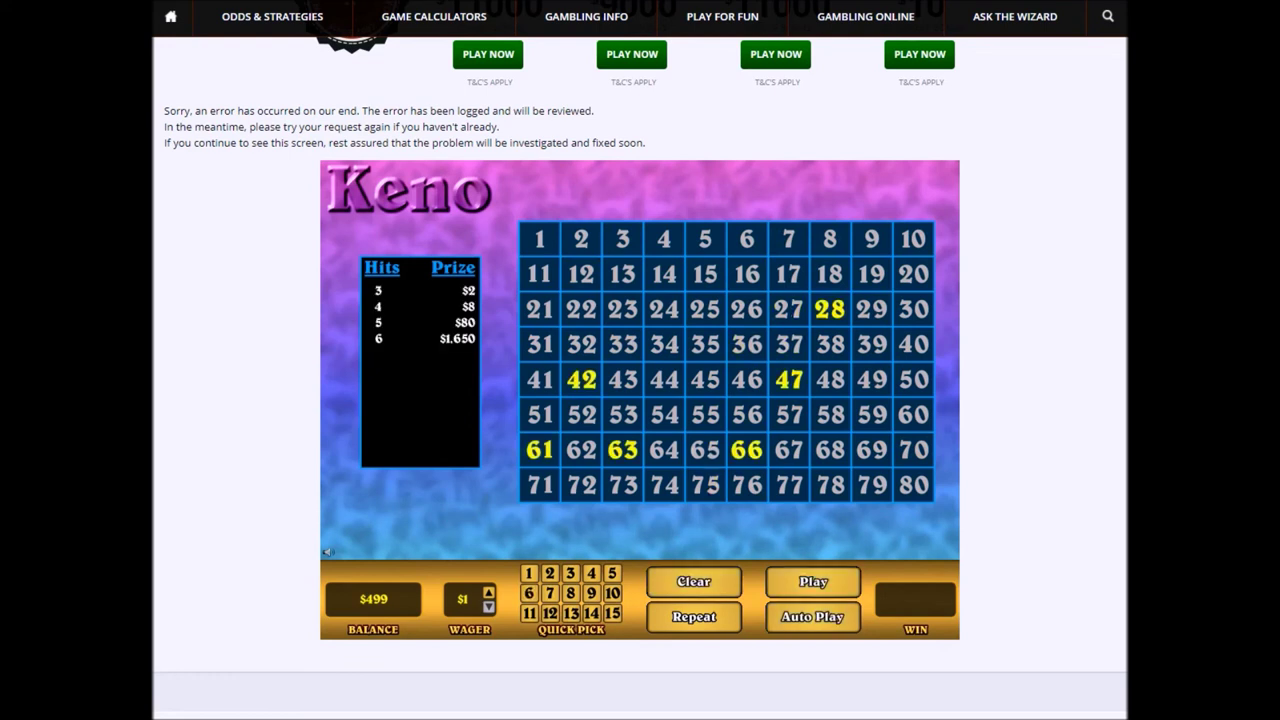
left_click(813, 581)
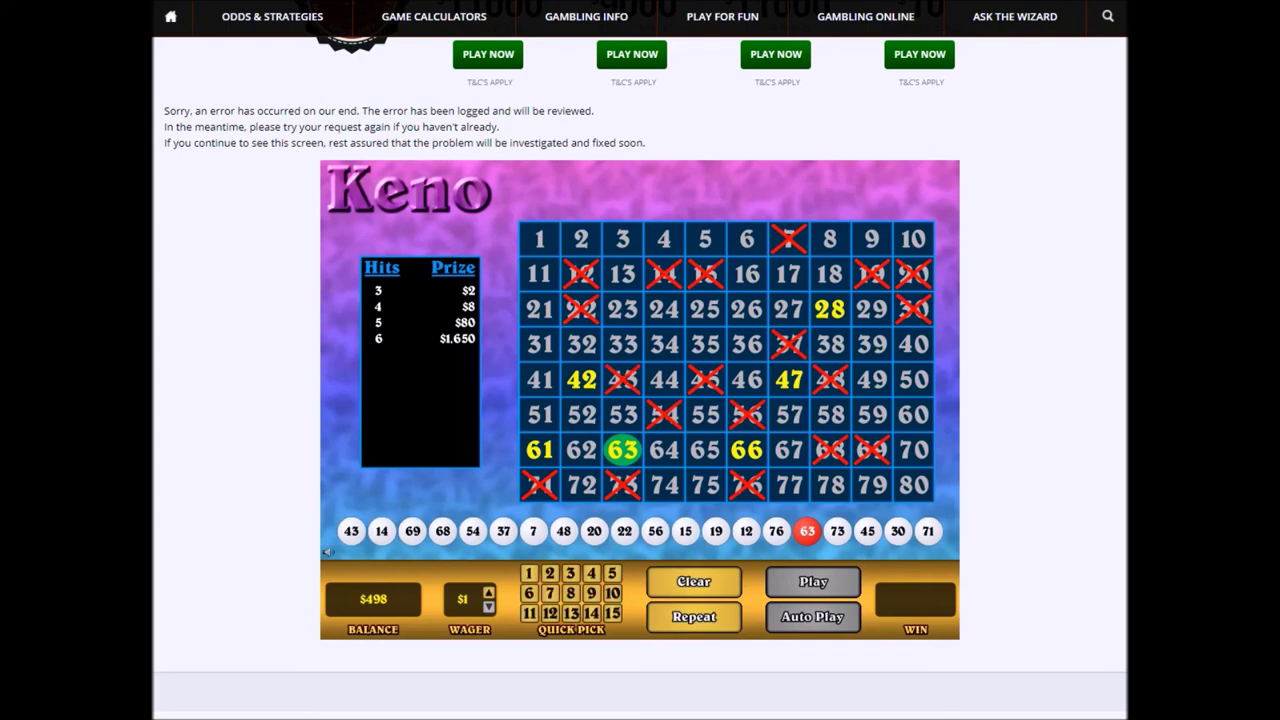
left_click(694, 581)
left_click(694, 616)
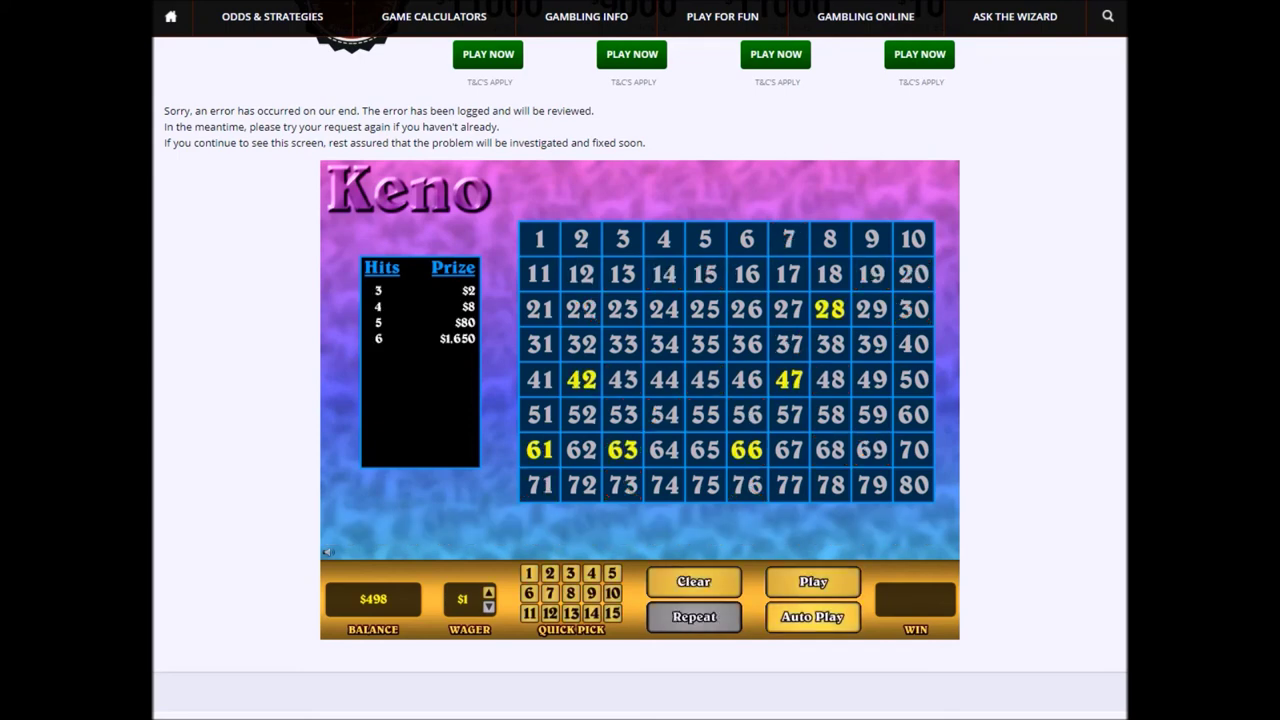
left_click(812, 616)
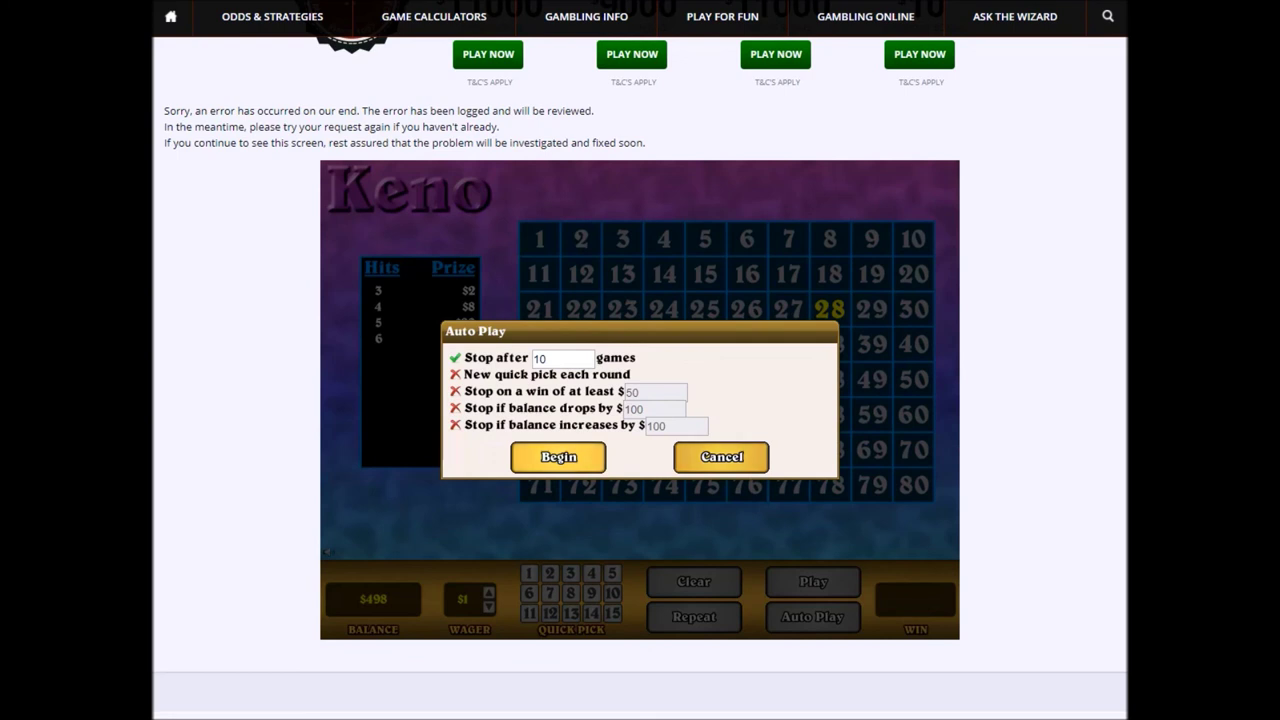
left_click(559, 456)
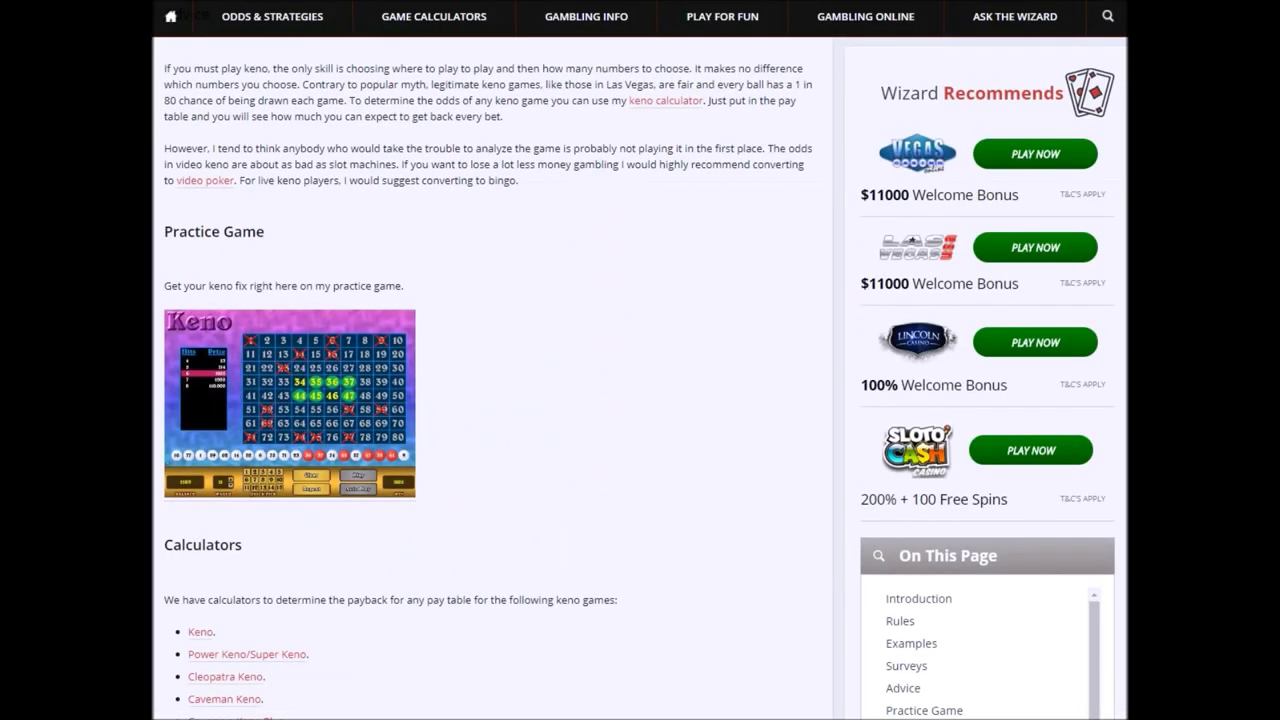
Set the keno calculator's Number of Picks to 10
scroll(488, 374, "down", 2)
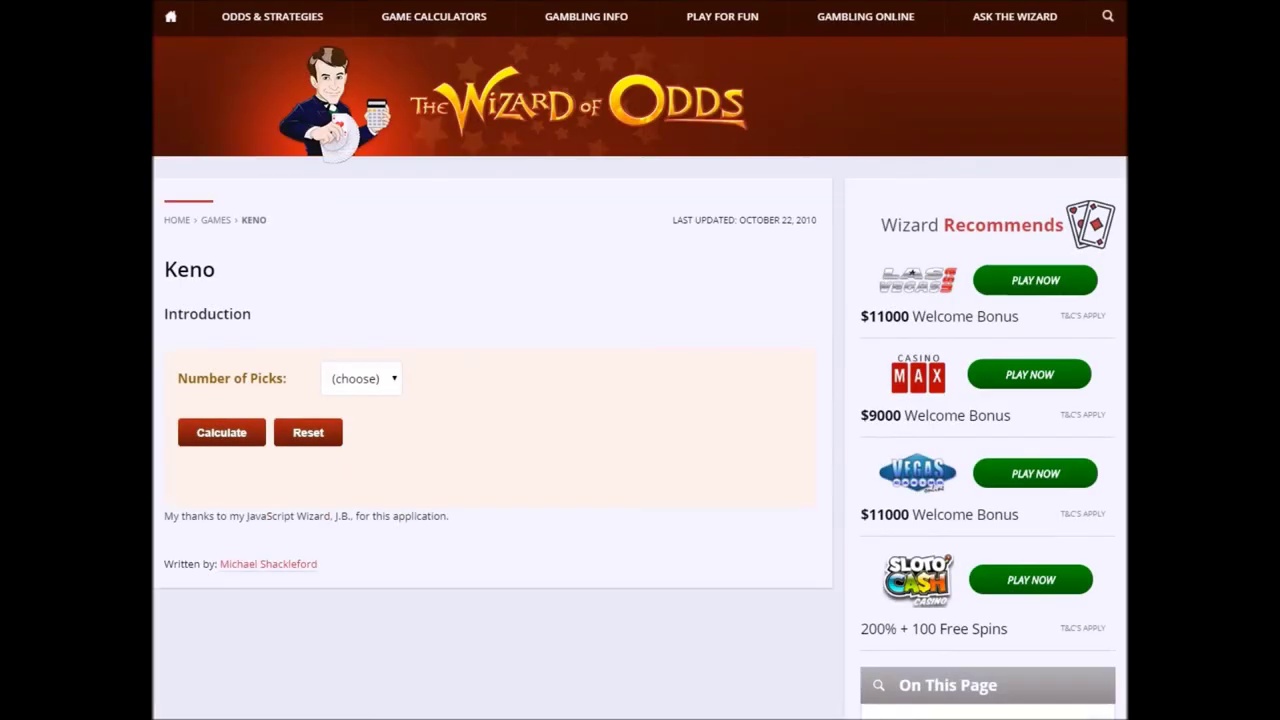
left_click(361, 378)
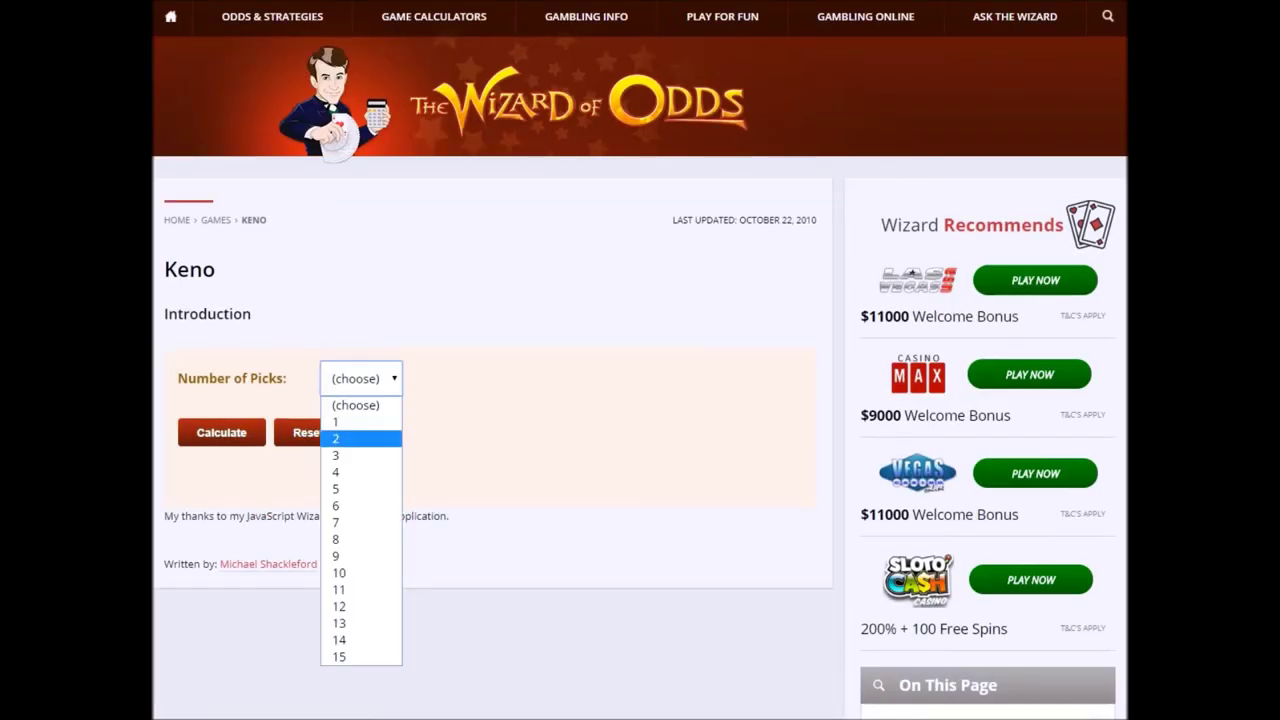
left_click(360, 572)
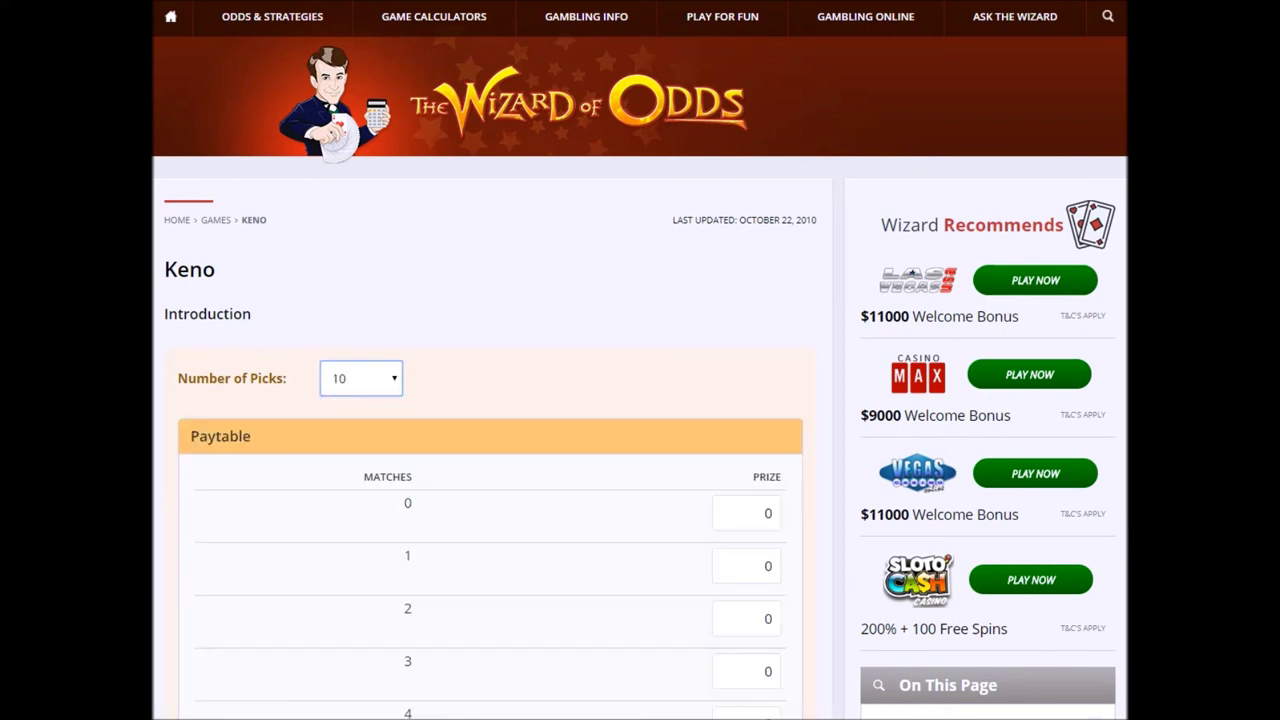
scroll(490, 380, "down", 3)
scroll(490, 380, "down", 2)
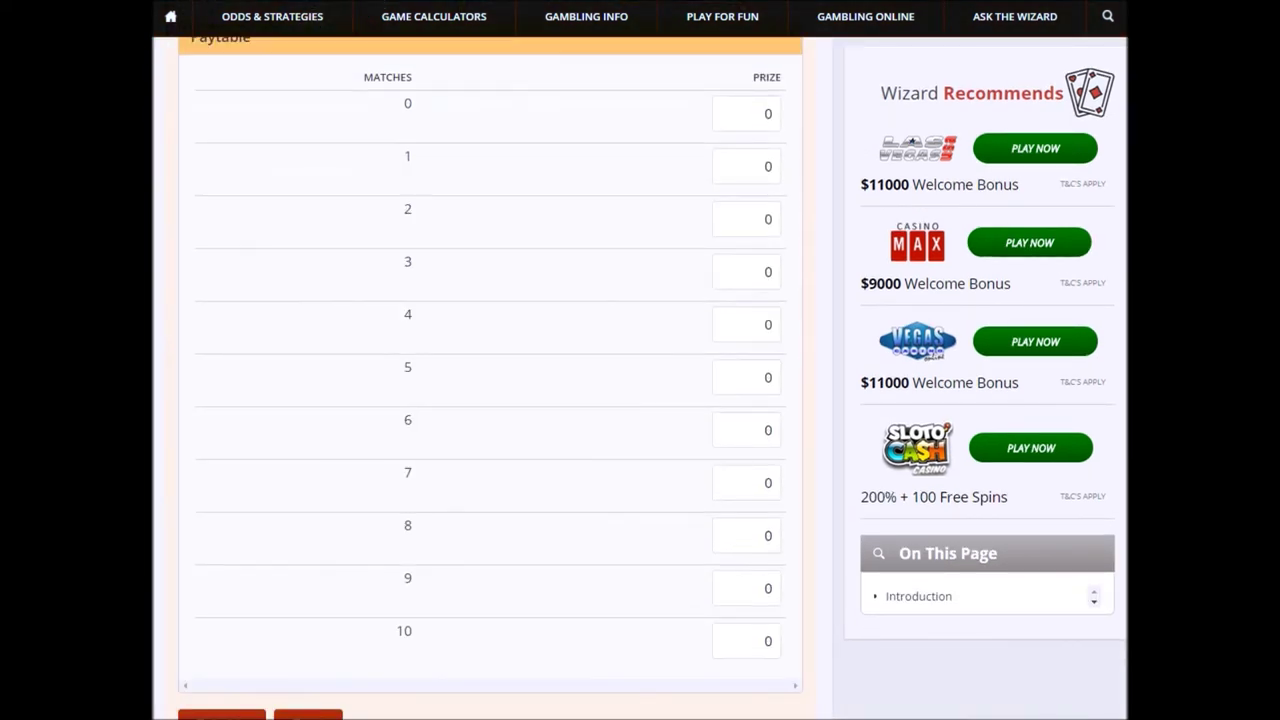
Enter prizes 10000, 4500 and 1000 for 10, 9 and 8 matches
left_click(746, 641)
double_click(767, 641)
type("10000")
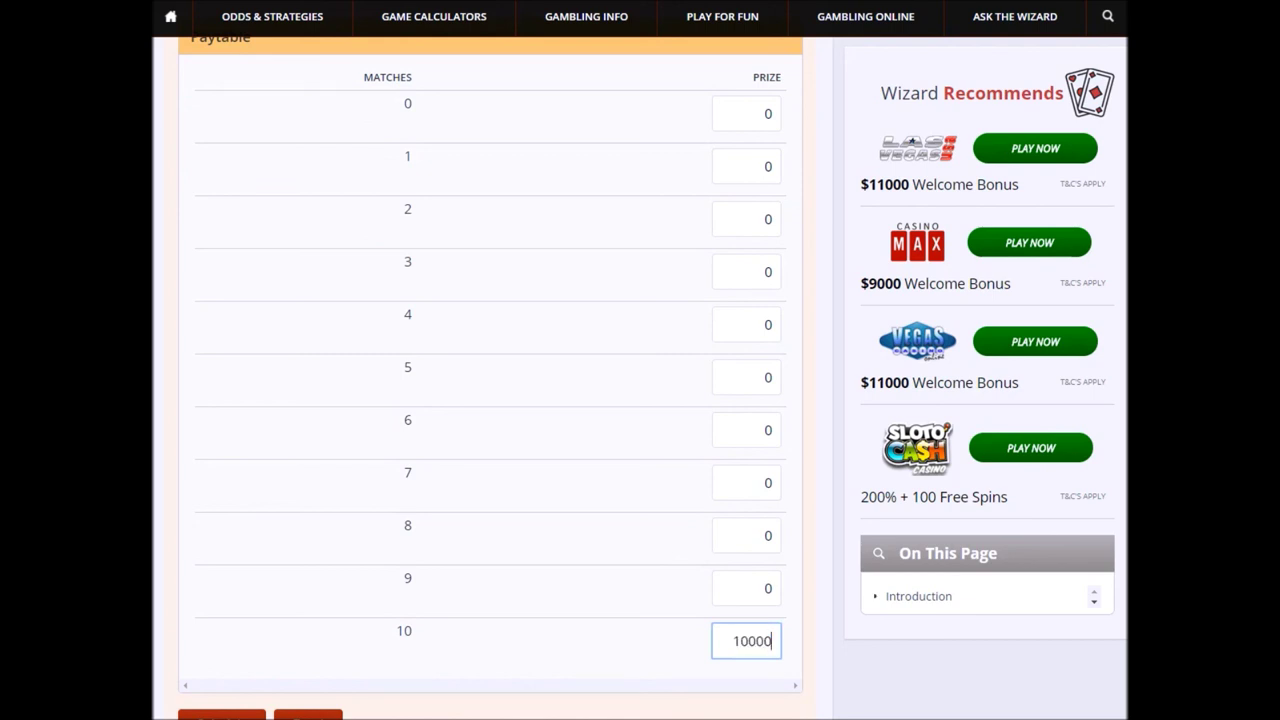
key("shift+Tab")
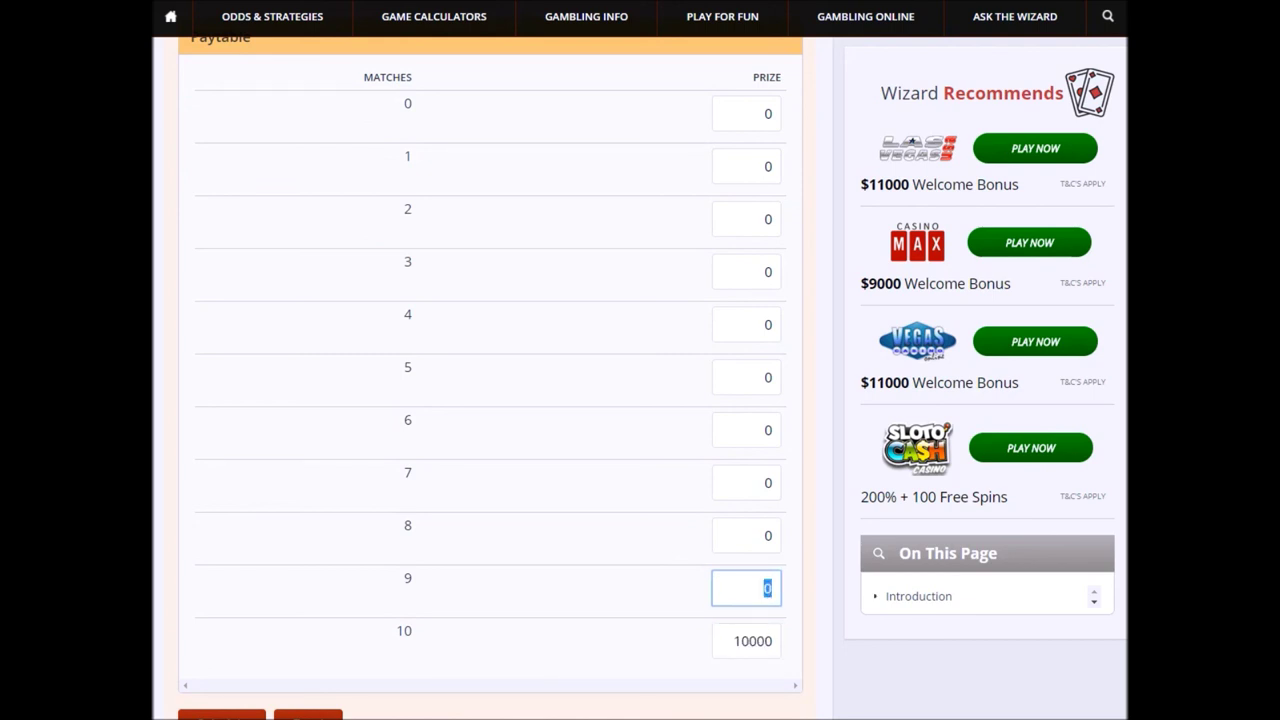
type("4500")
key("shift+Tab")
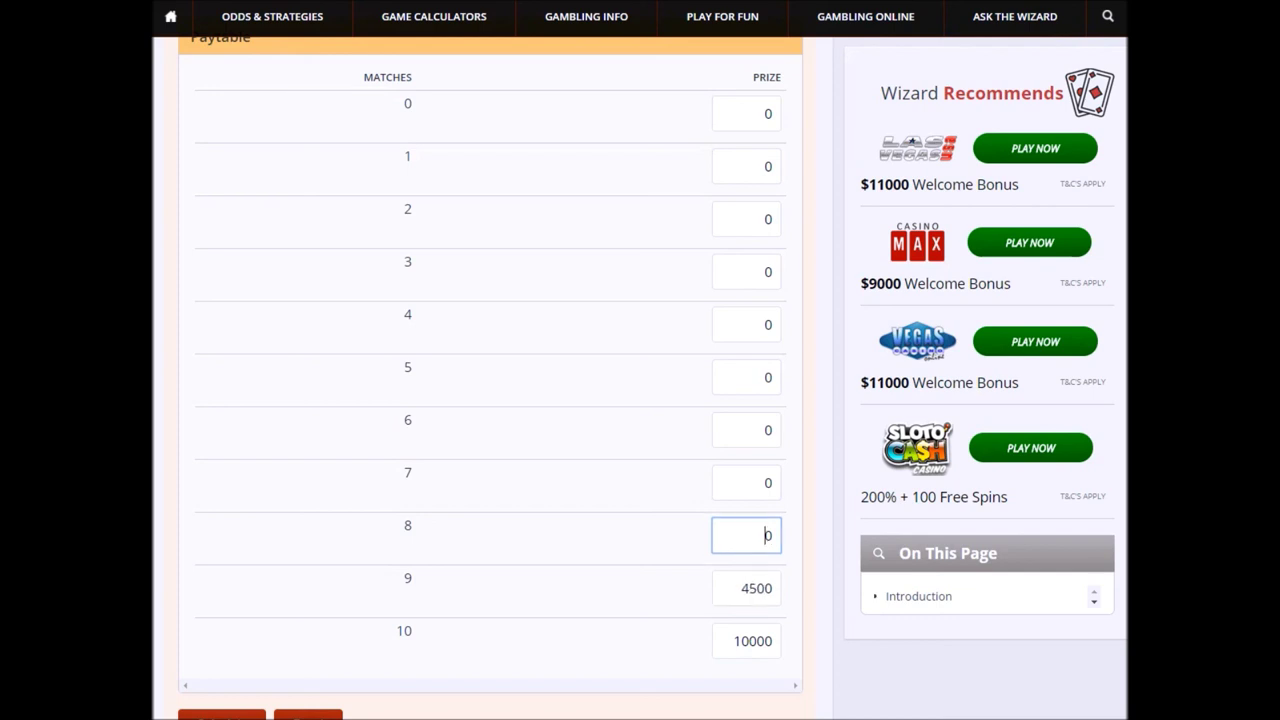
type("1000")
Enter prizes 146, 24 and 5 for 7, 6 and 5 matches, then calculate
key("shift+Tab")
type("146")
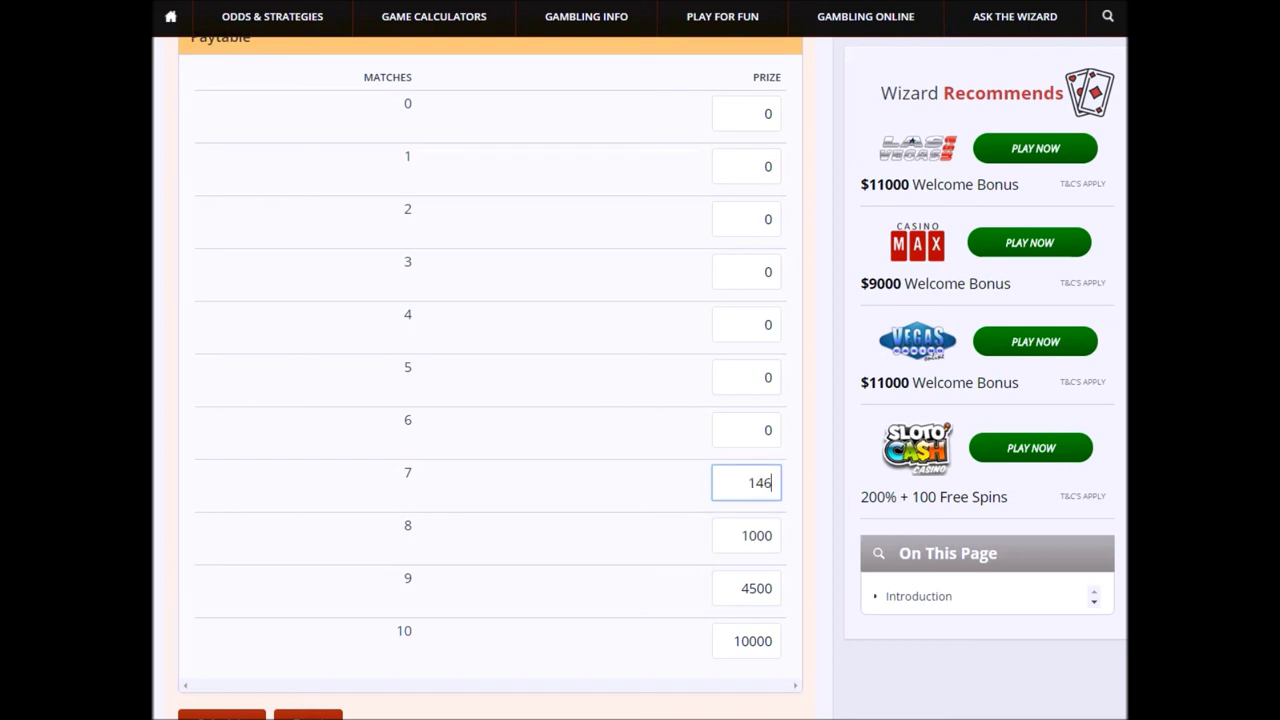
key("shift+Tab")
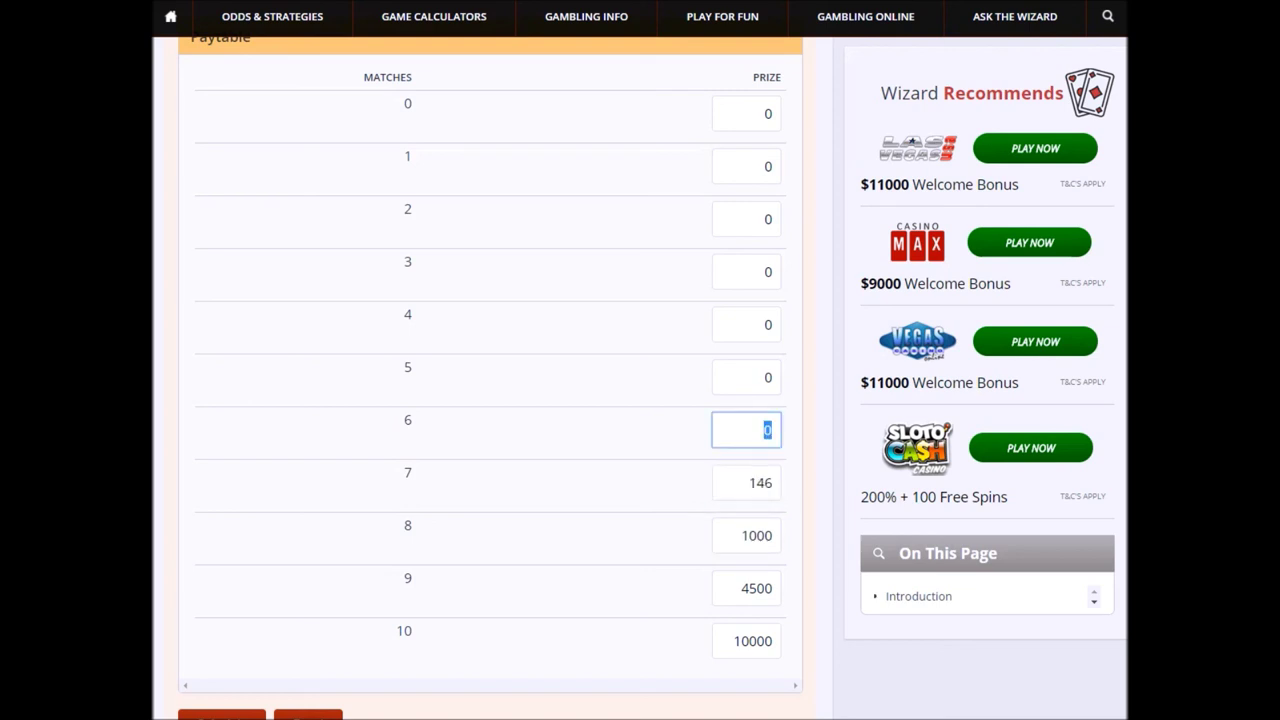
type("24")
key("shift+Tab")
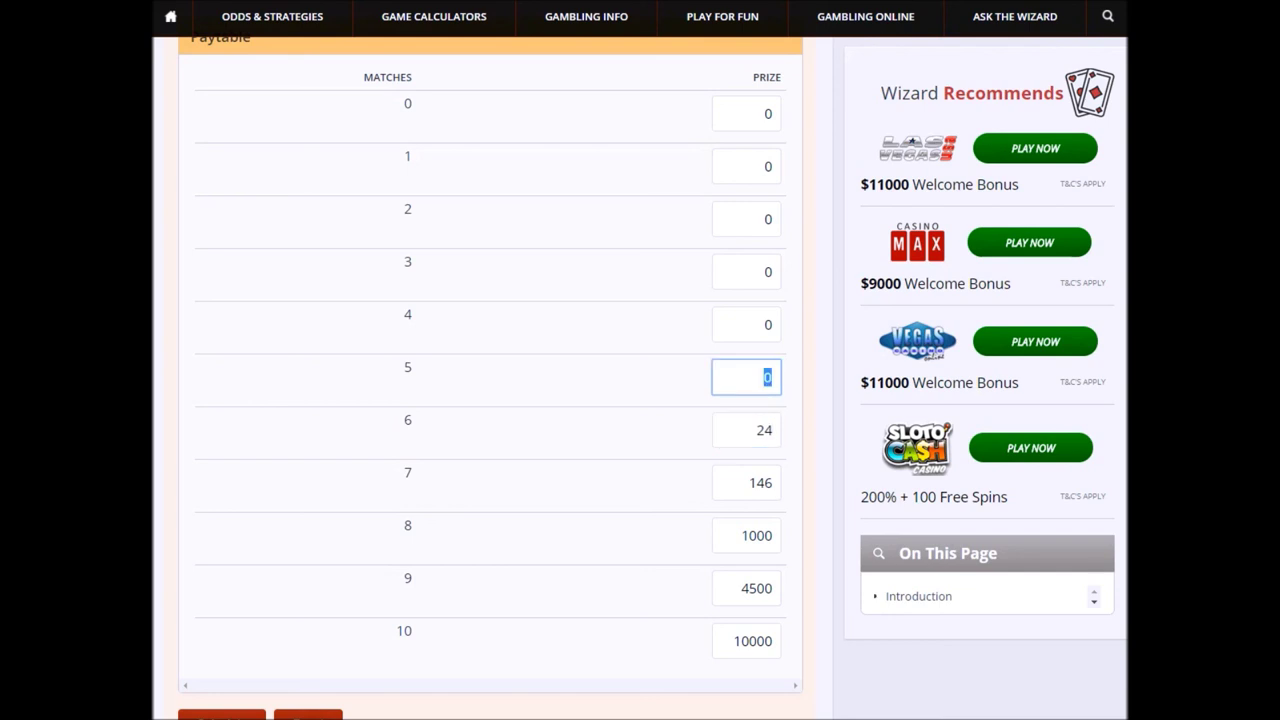
type("5")
scroll(400, 400, "down", 3)
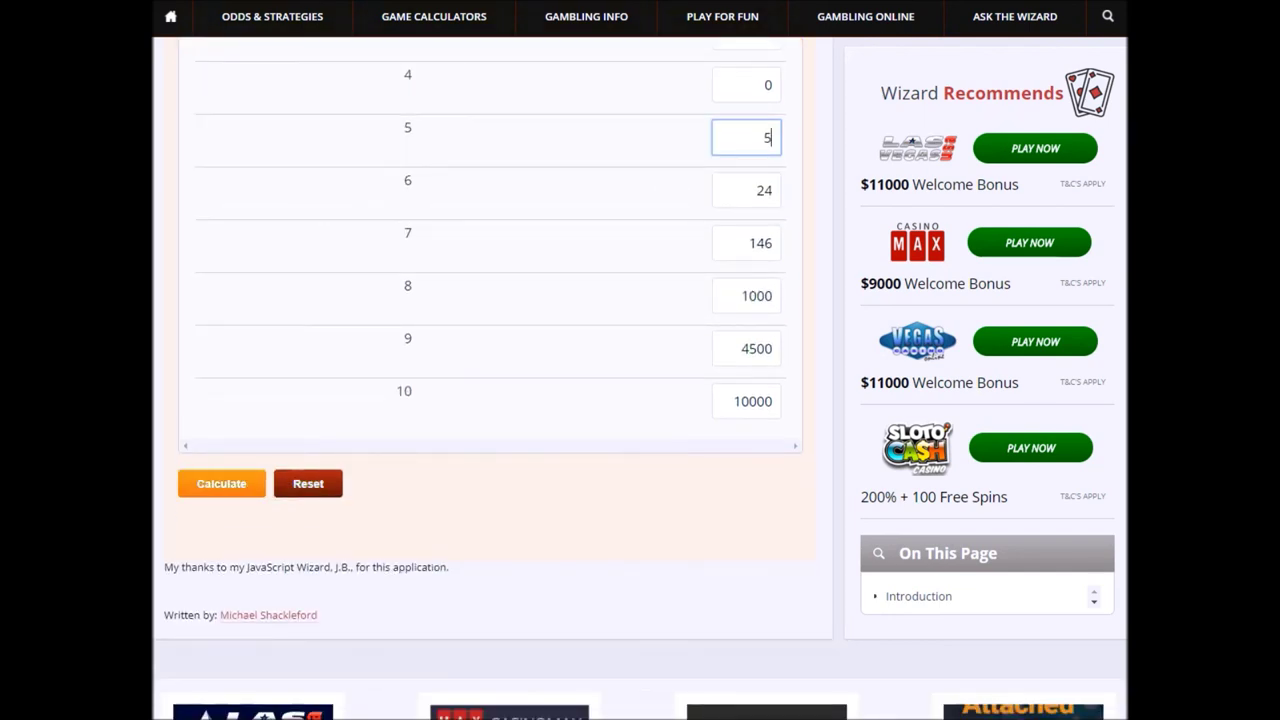
left_click(222, 483)
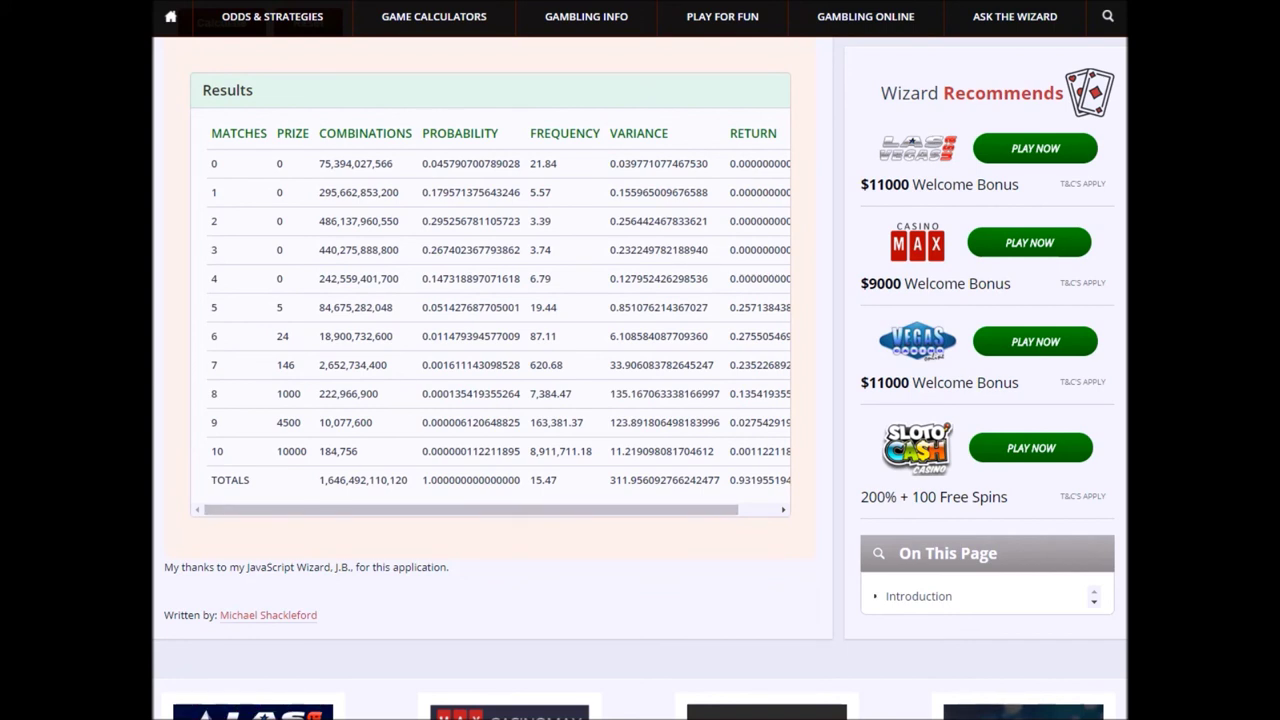
Highlight the Results table's total return of 0.931955194688522, then go back to the Spot Keno page
scroll(490, 300, "right", 1)
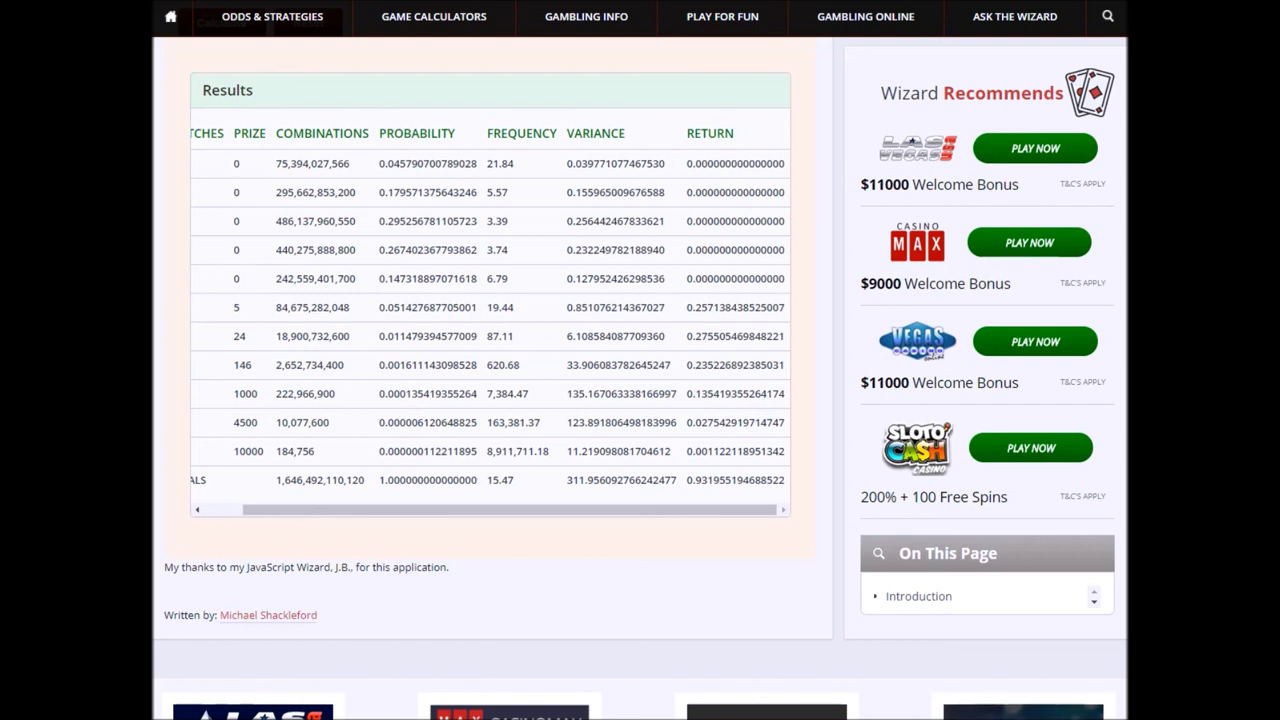
left_click_drag(686, 480, 786, 480)
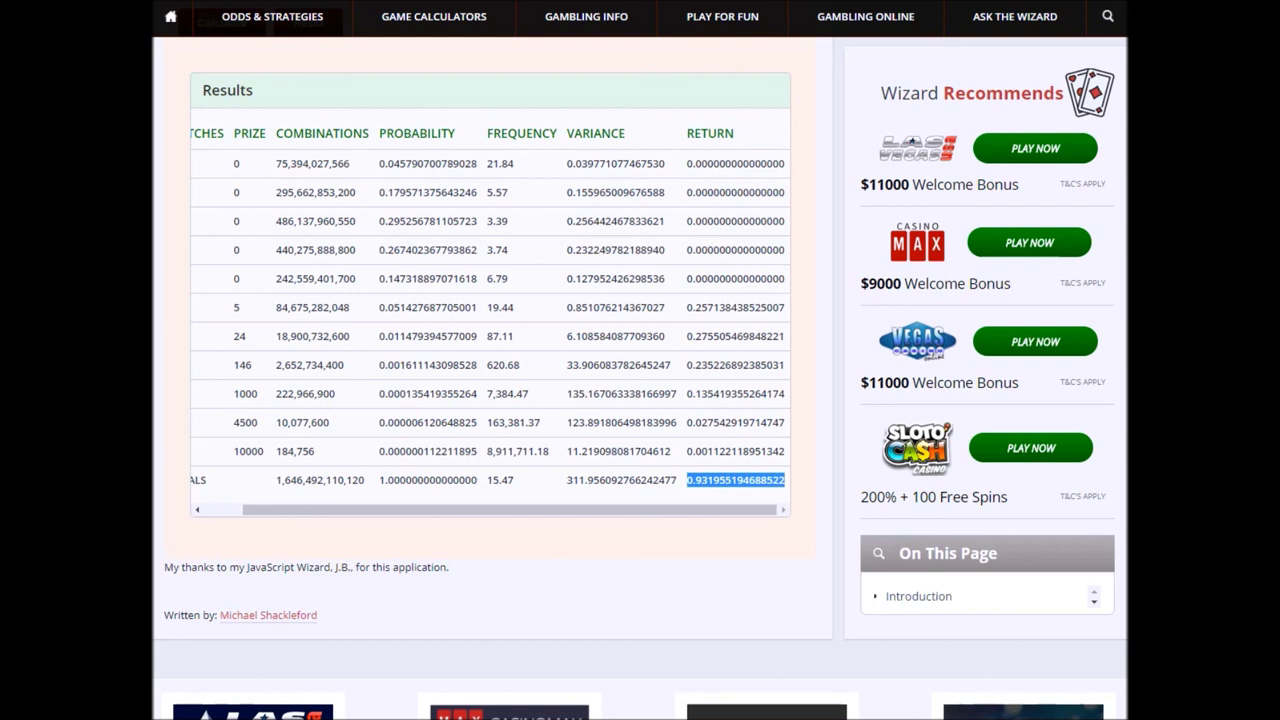
scroll(491, 320, "left", 2)
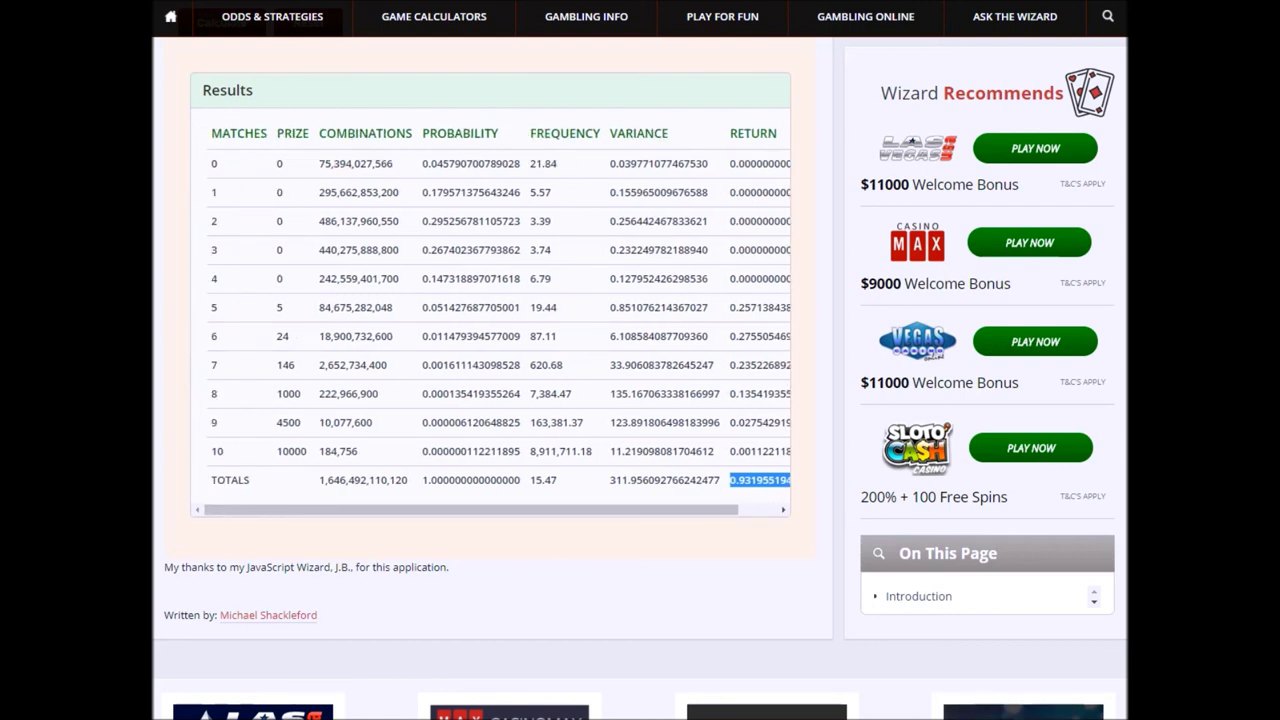
key("alt+Left")
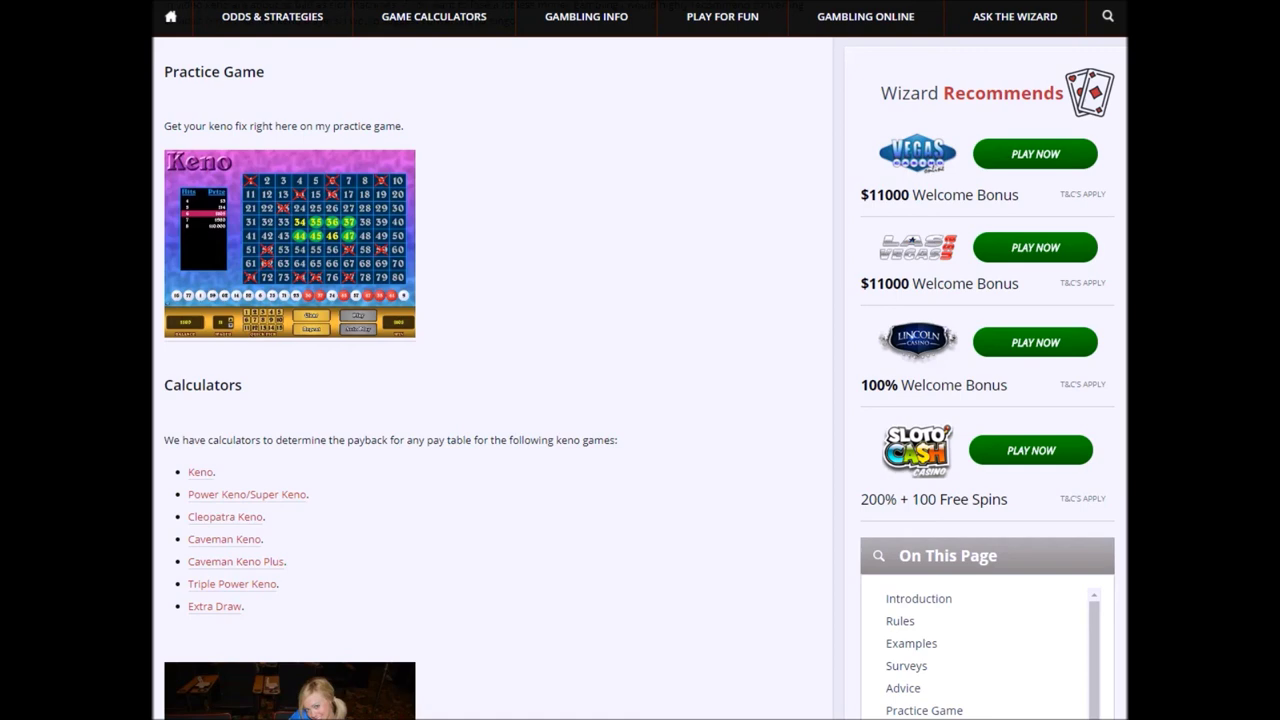
scroll(490, 400, "down", 5)
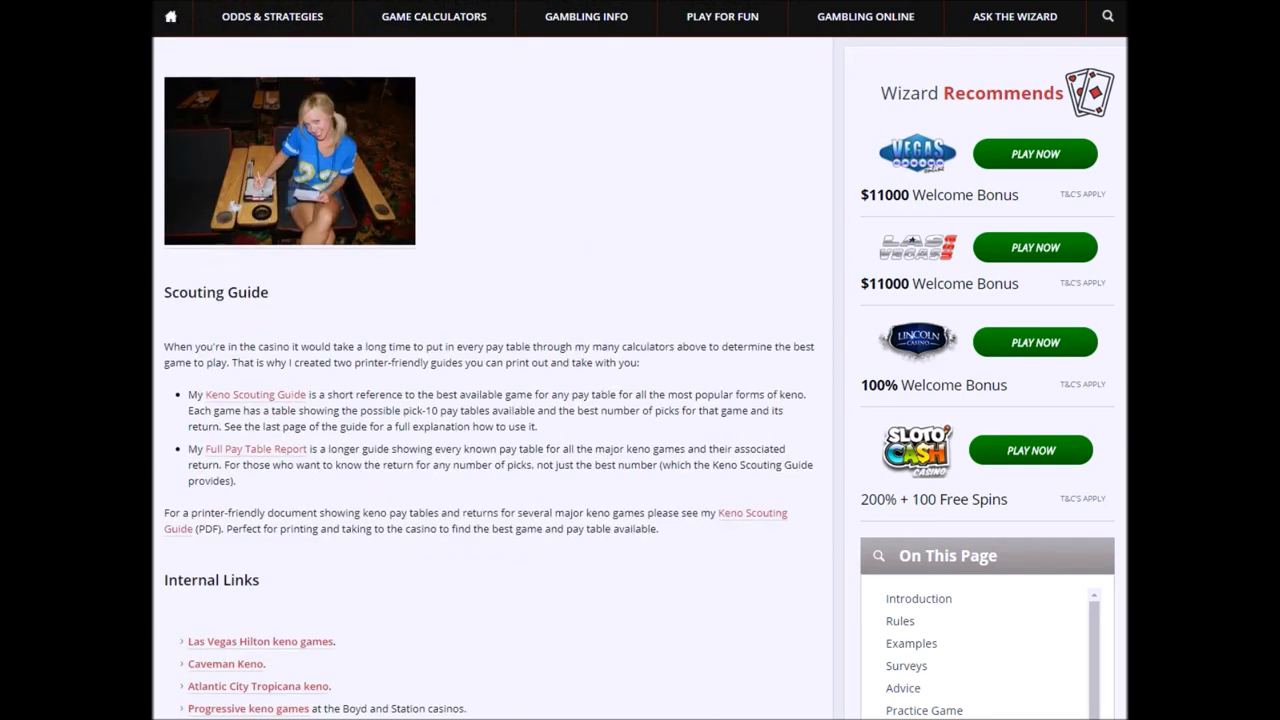
scroll(490, 400, "down", 2)
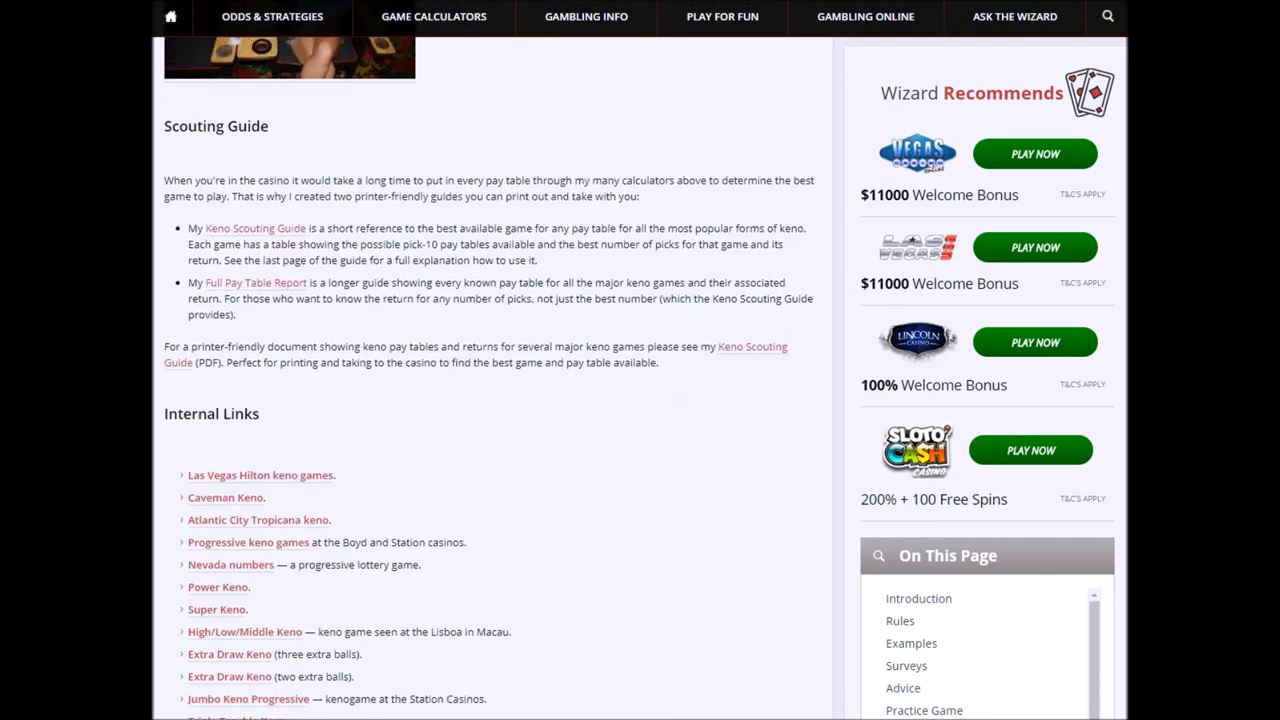
scroll(490, 400, "up", 3)
scroll(490, 400, "up", 20)
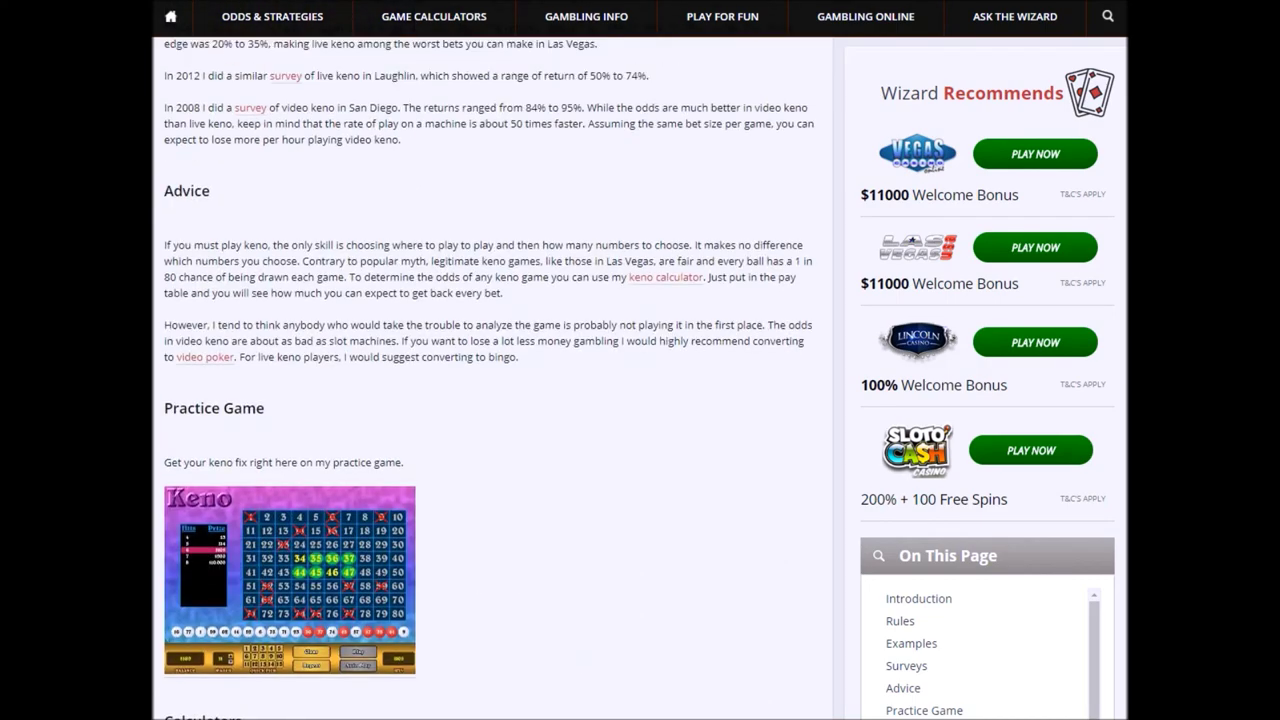
scroll(490, 400, "up", 18)
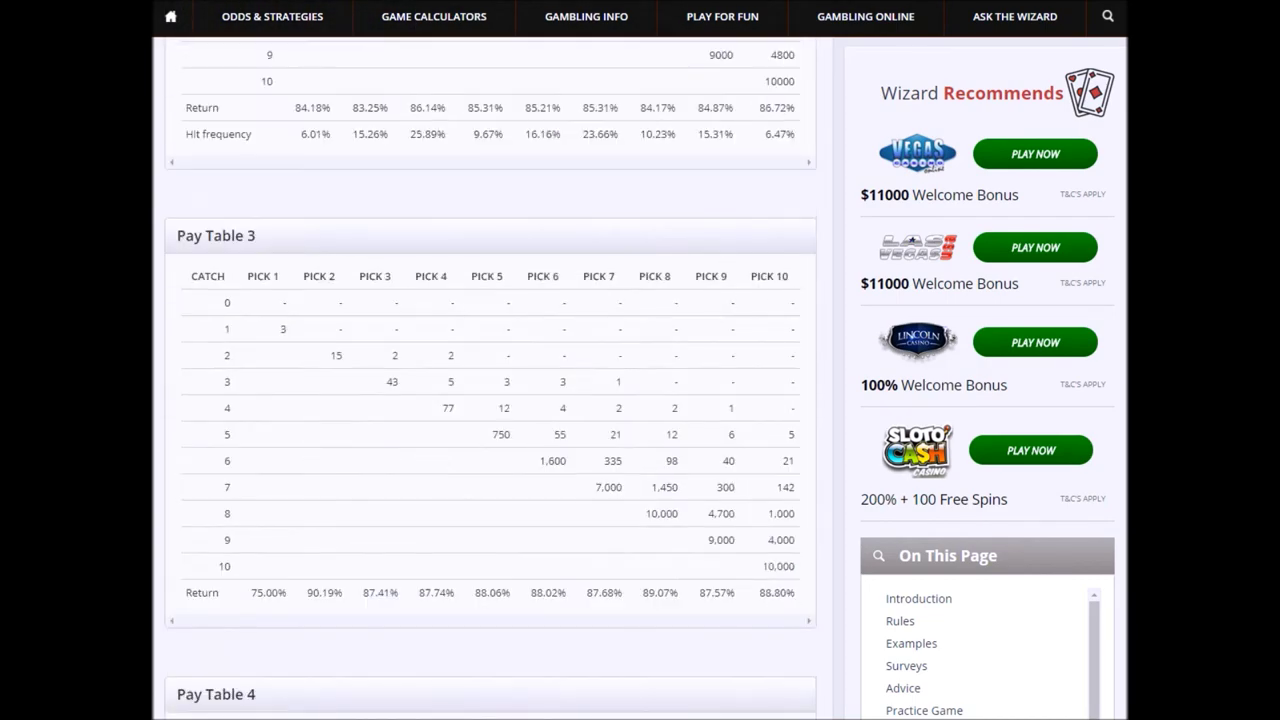
scroll(490, 400, "up", 3)
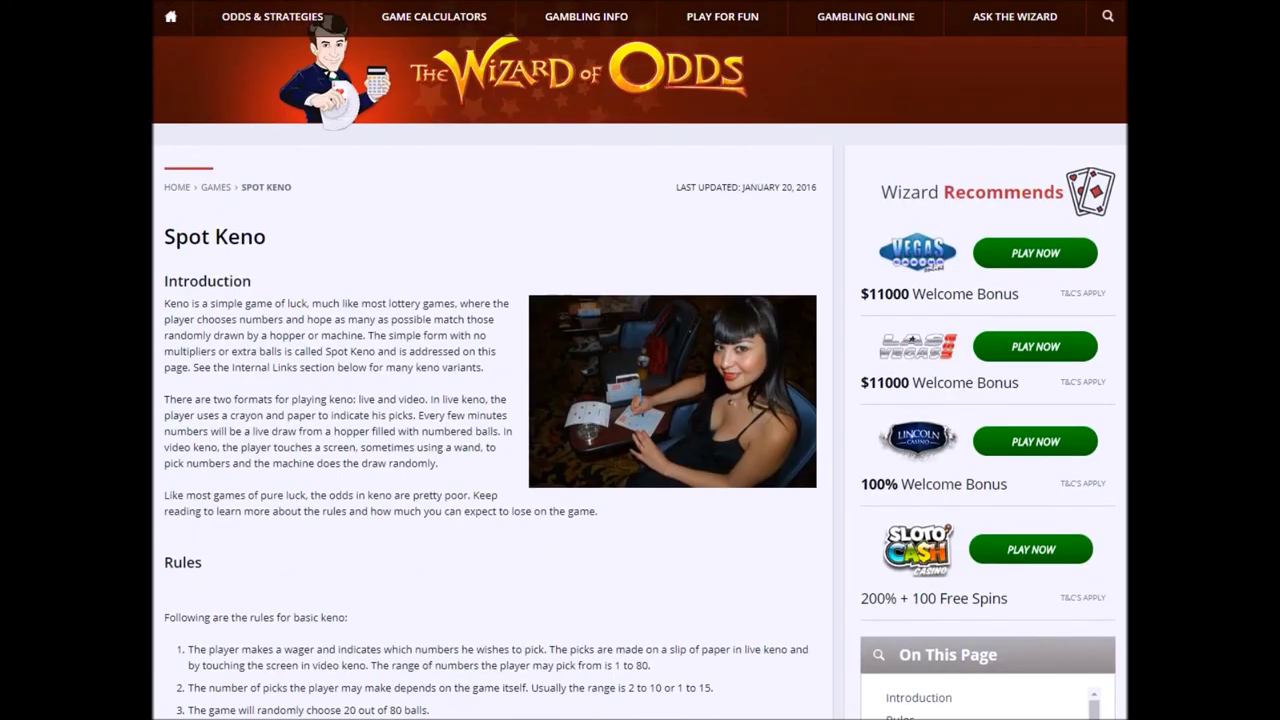
scroll(490, 400, "down", 4)
scroll(490, 400, "down", 8)
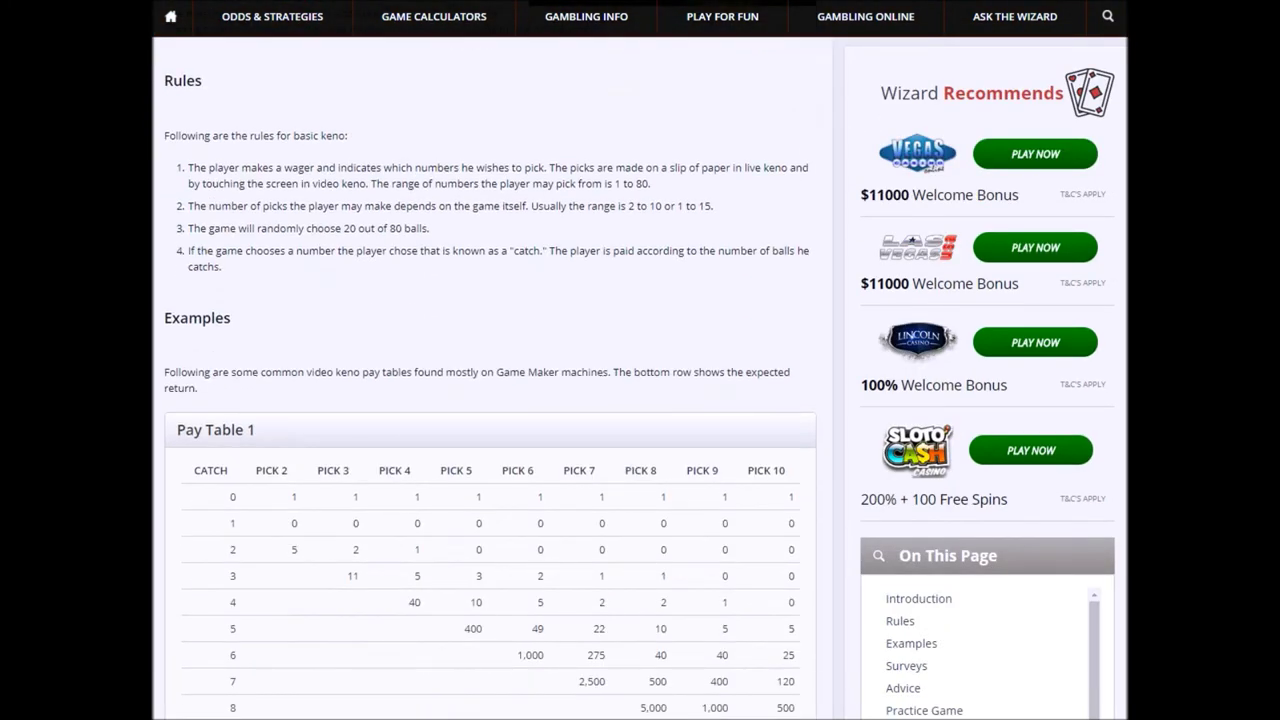
scroll(490, 400, "down", 20)
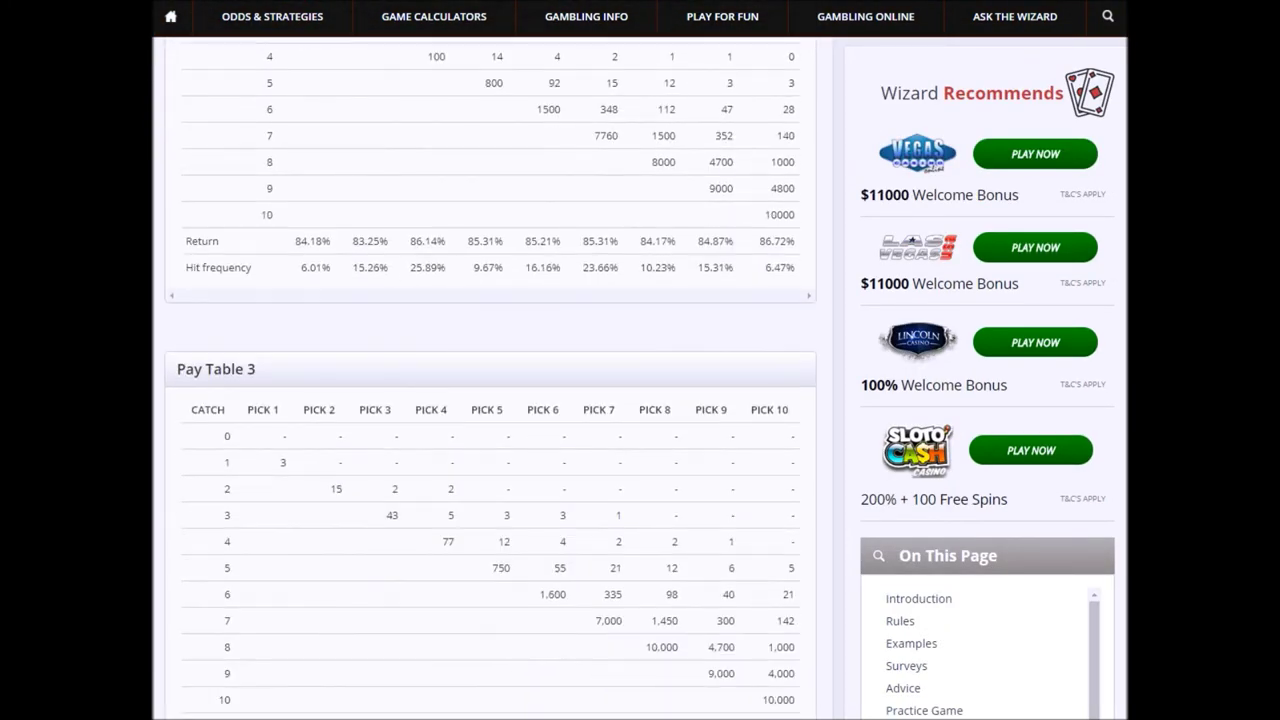
scroll(490, 400, "down", 6)
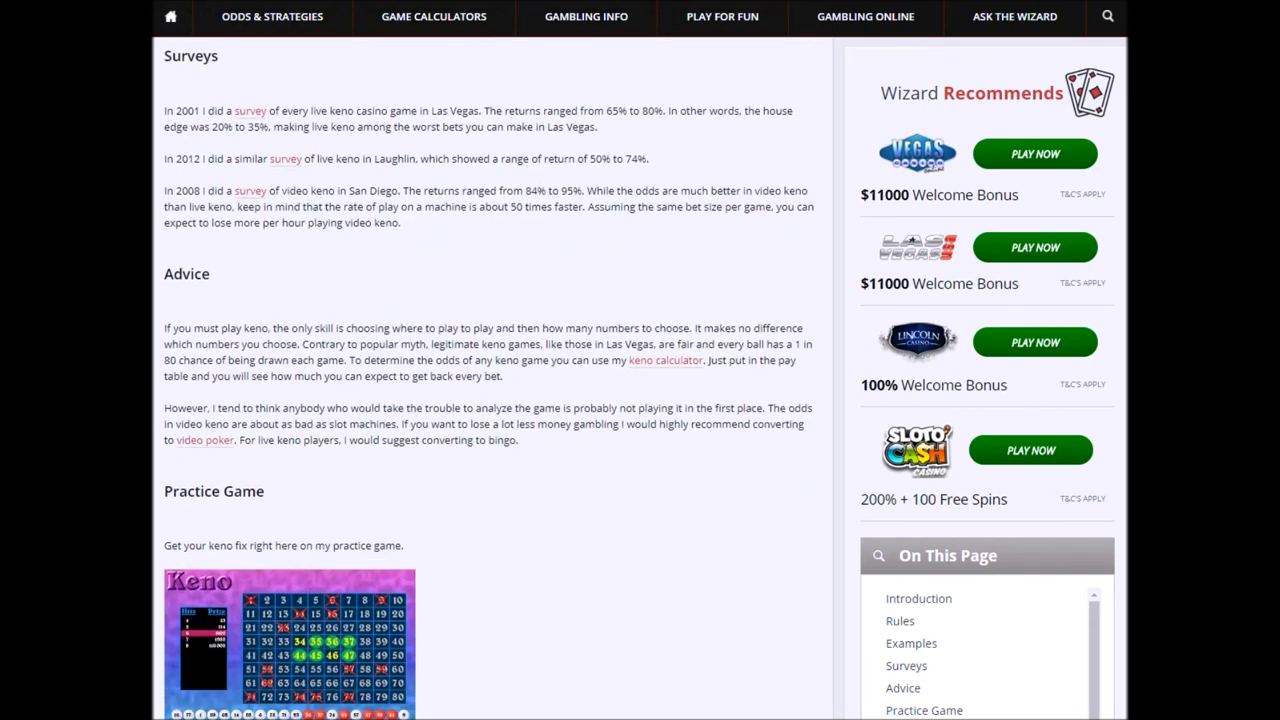
scroll(490, 400, "down", 8)
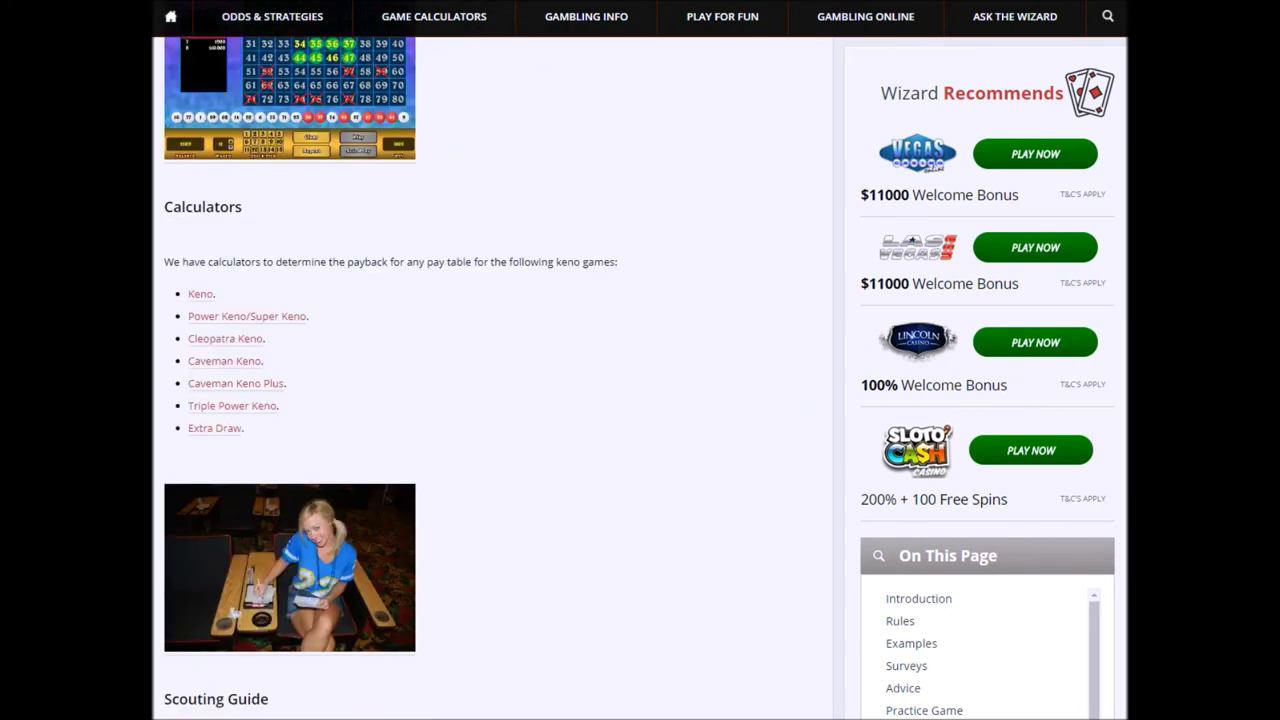
scroll(490, 400, "down", 3)
scroll(490, 400, "up", 1)
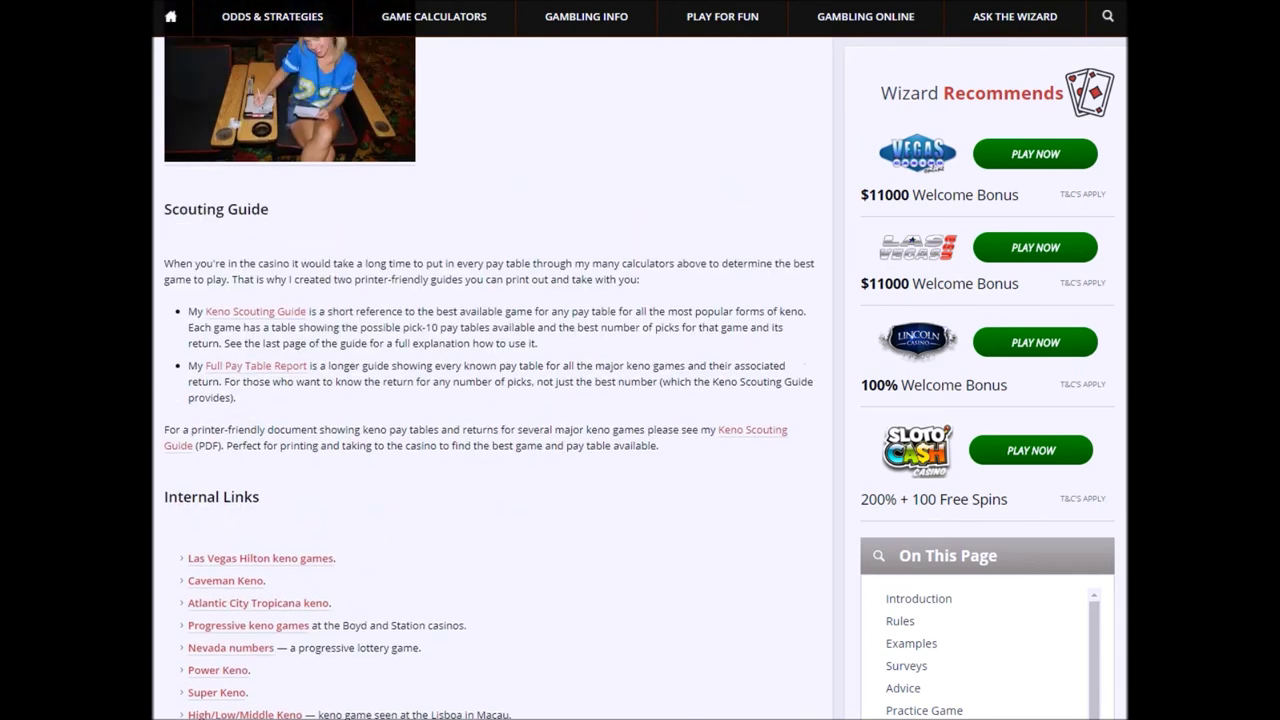
scroll(490, 400, "down", 2)
scroll(490, 400, "down", 3)
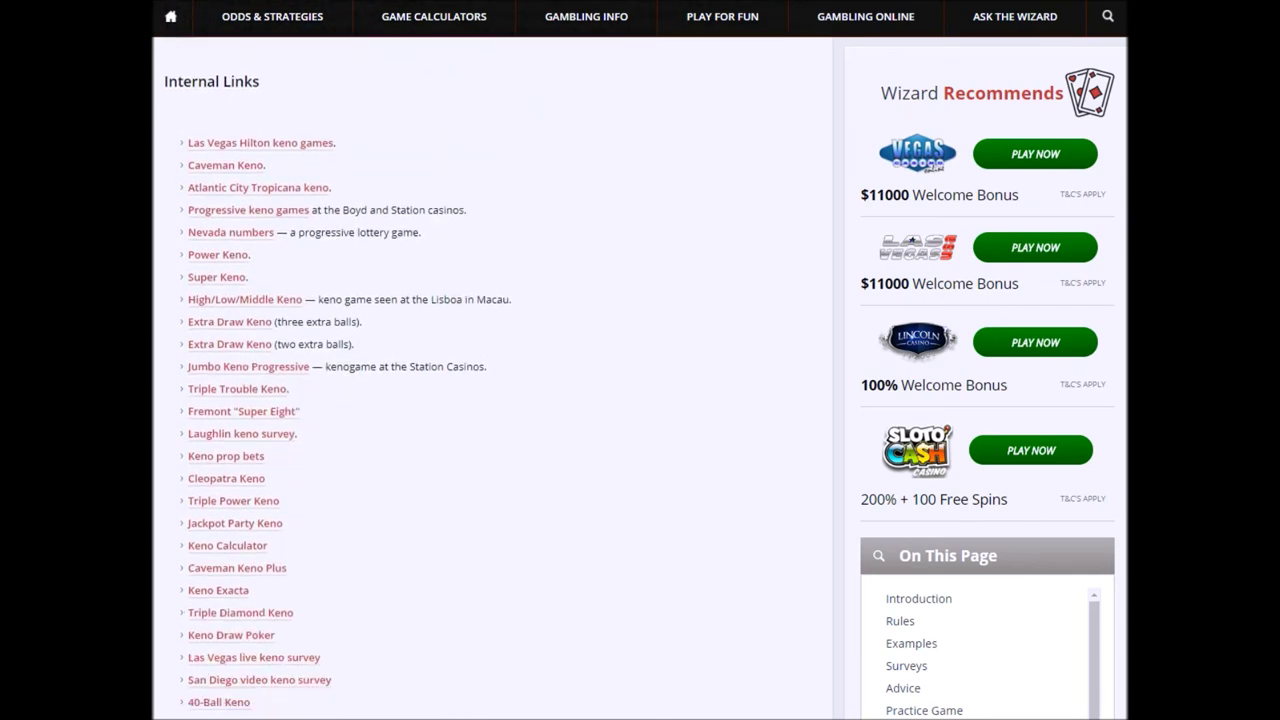
scroll(490, 400, "up", 1)
scroll(490, 400, "down", 2)
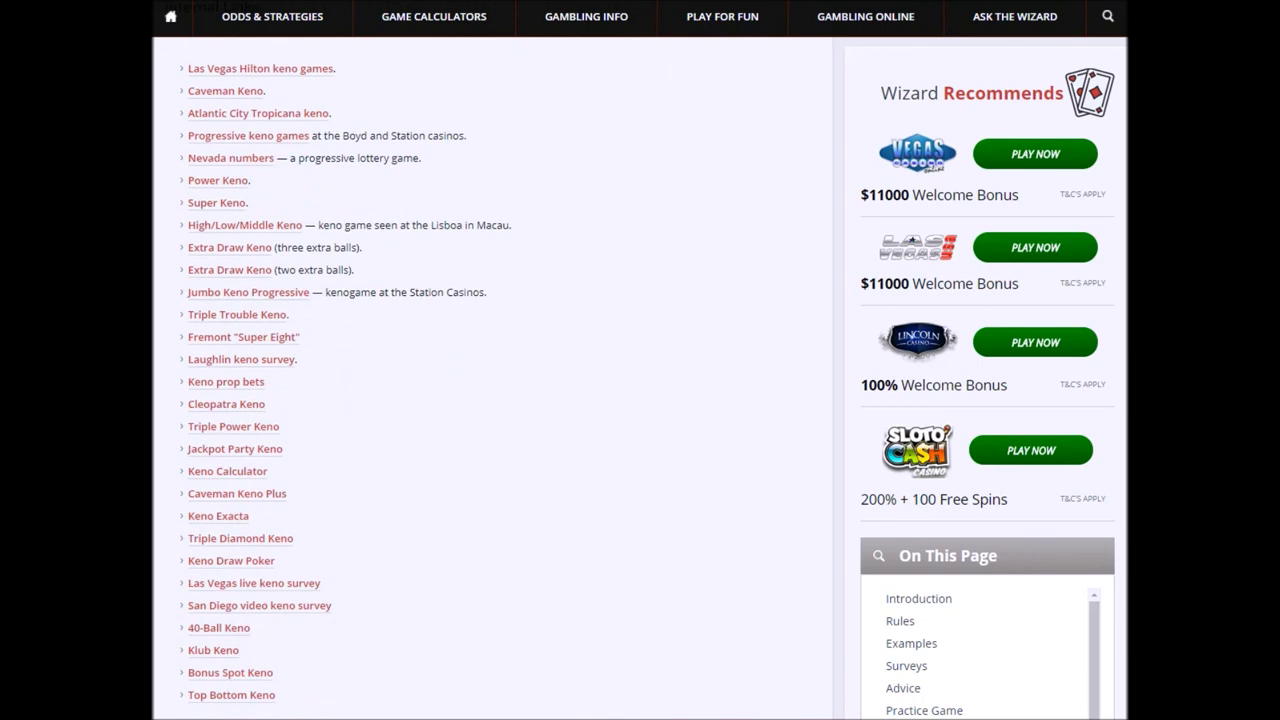
scroll(490, 400, "up", 1)
scroll(490, 400, "down", 5)
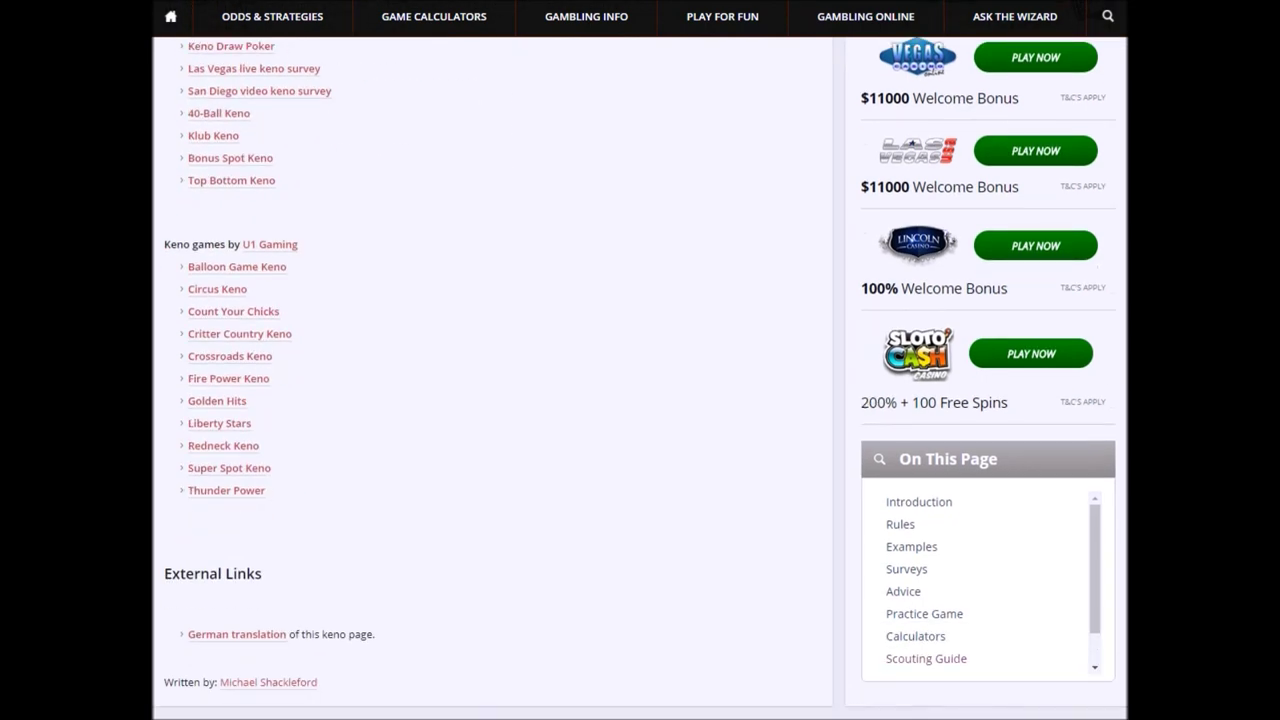
scroll(490, 400, "down", 2)
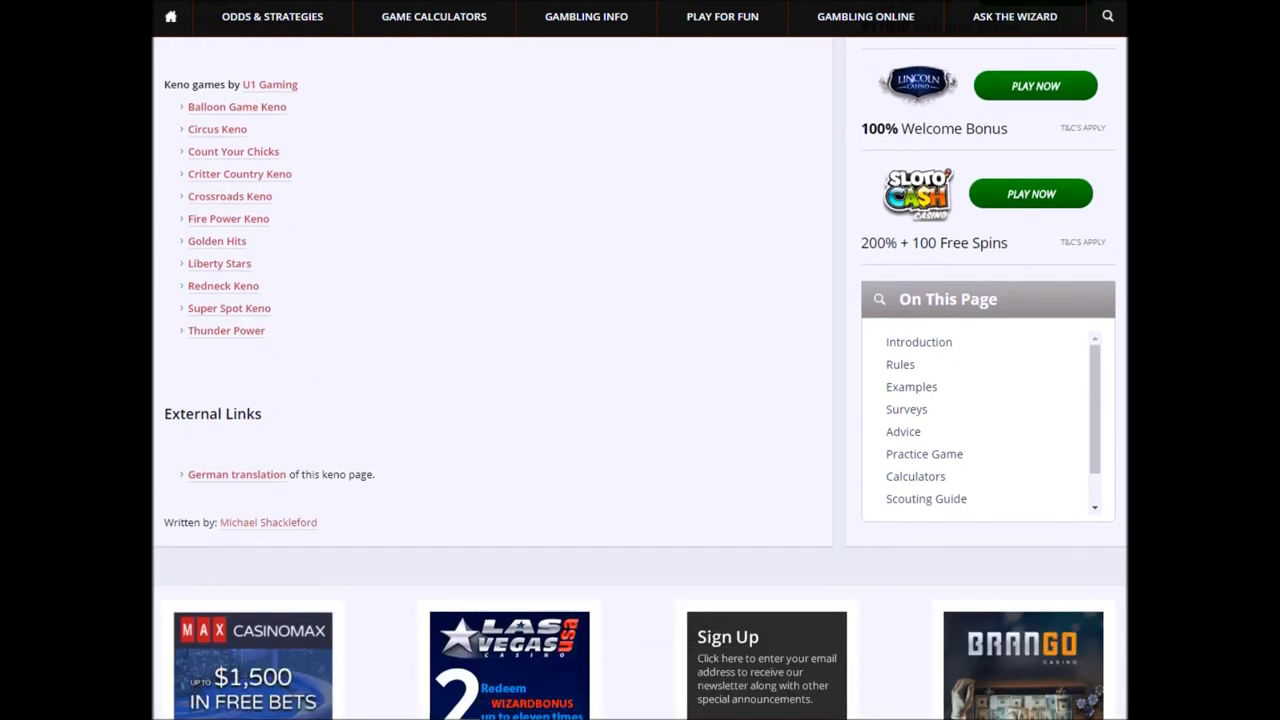
scroll(490, 400, "up", 8)
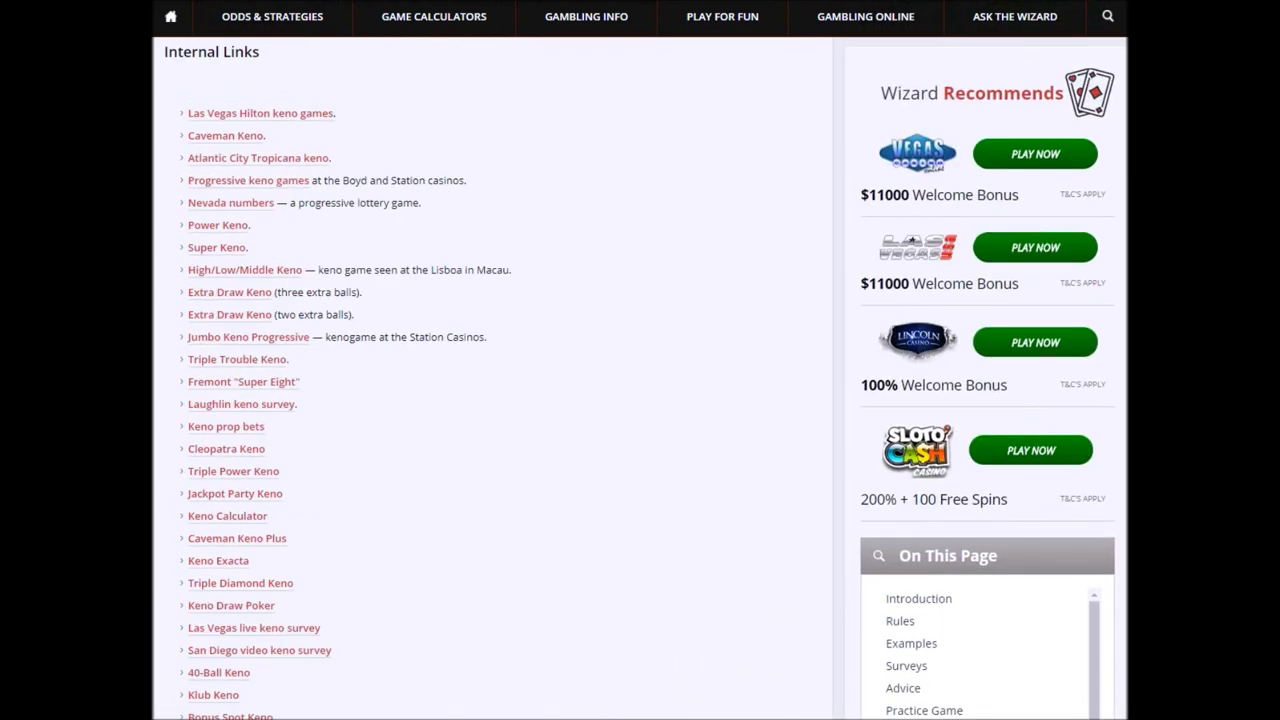
scroll(490, 400, "up", 15)
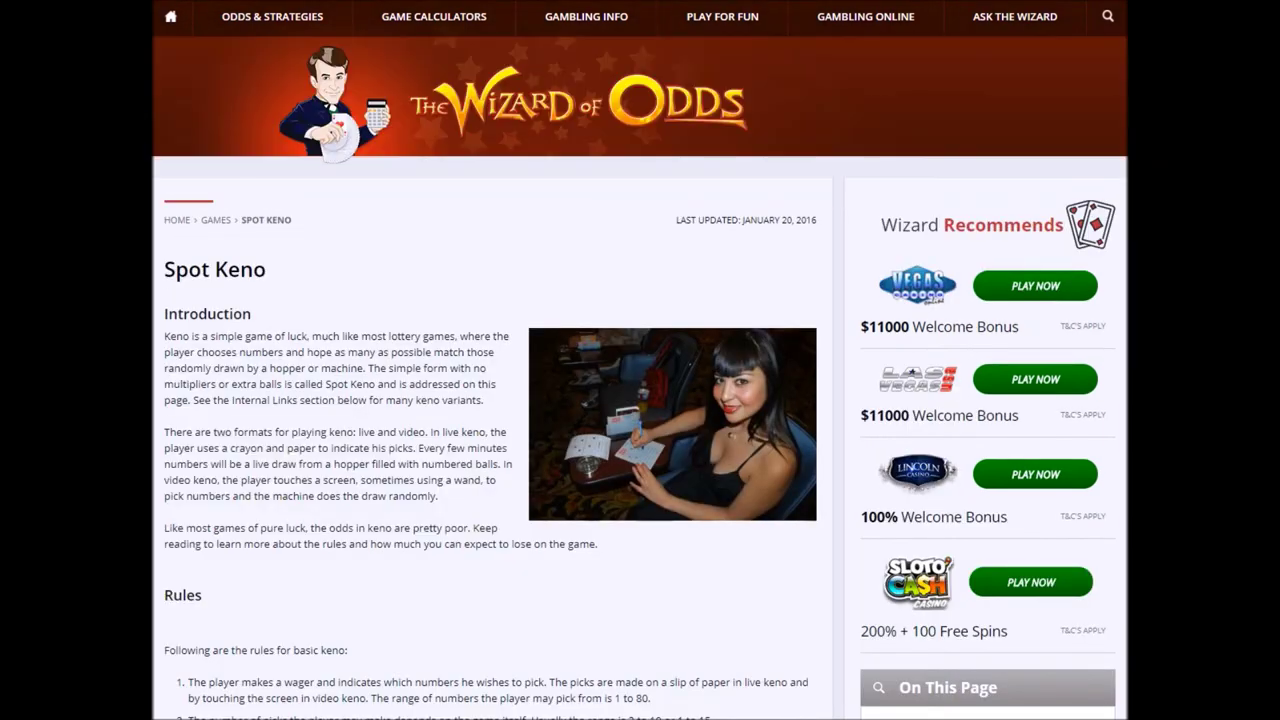